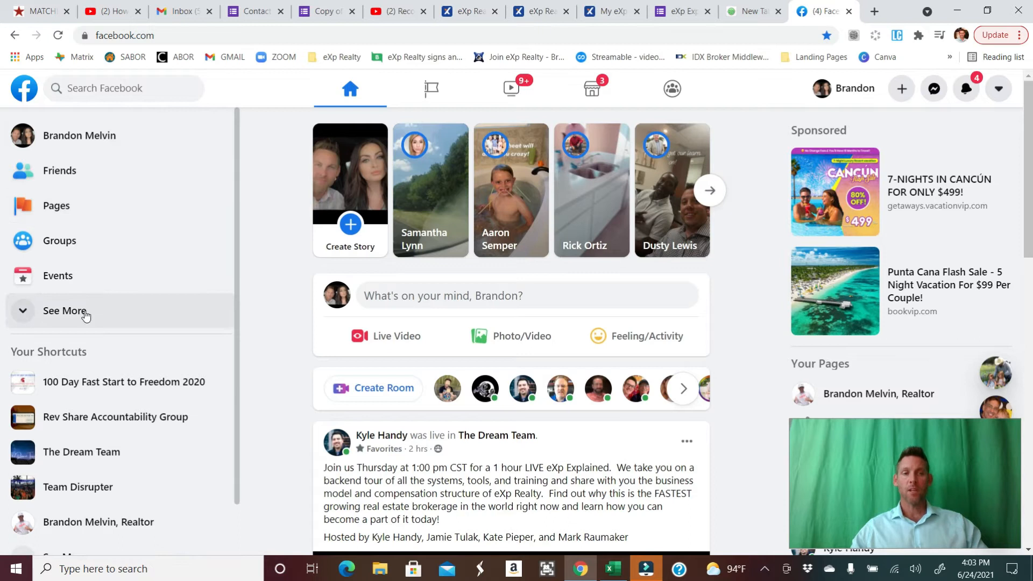
- Open the form for creating a new Facebook Page from the Pages section
{"action": "left_click", "coordinate": [83, 313]}
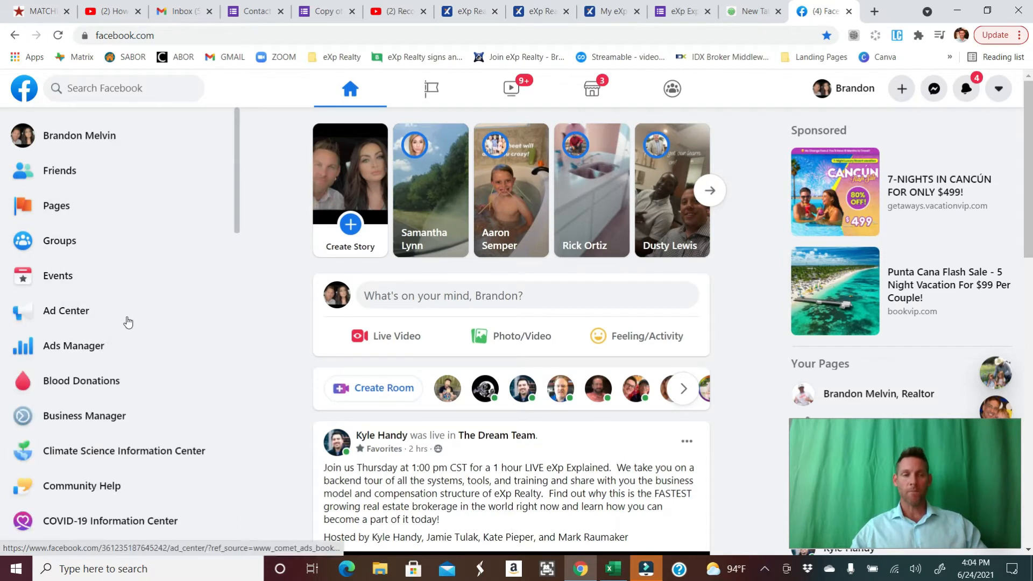
{"action": "left_click", "coordinate": [93, 206]}
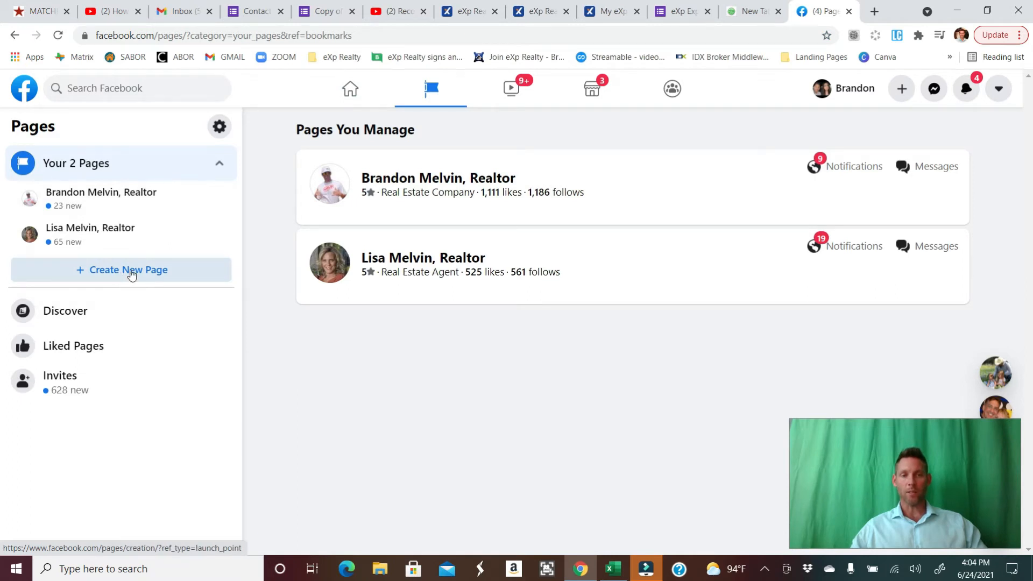
{"action": "left_click", "coordinate": [132, 275]}
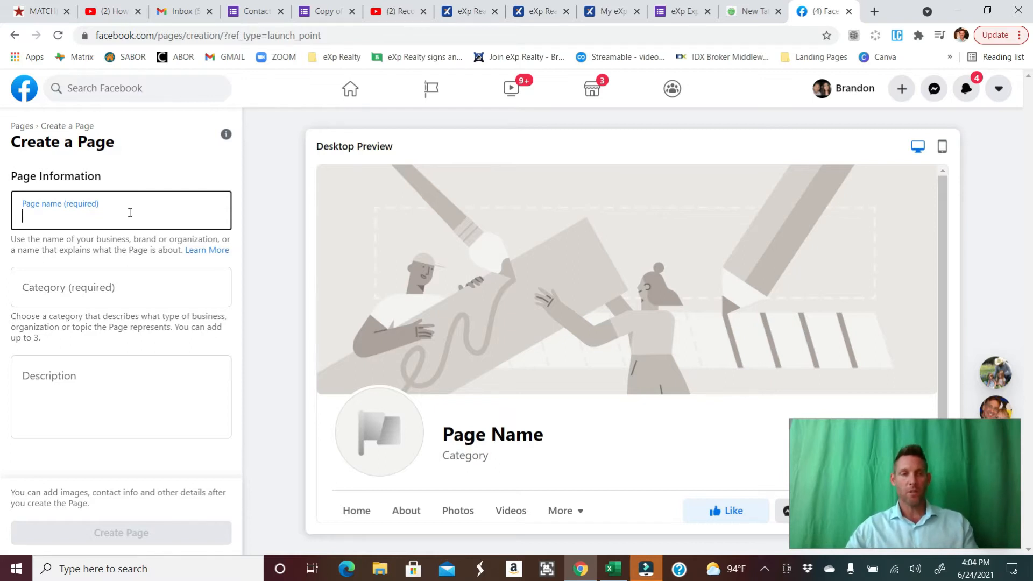
- Name the new page Example Real Estate Page
{"action": "type", "text": "Exa"}
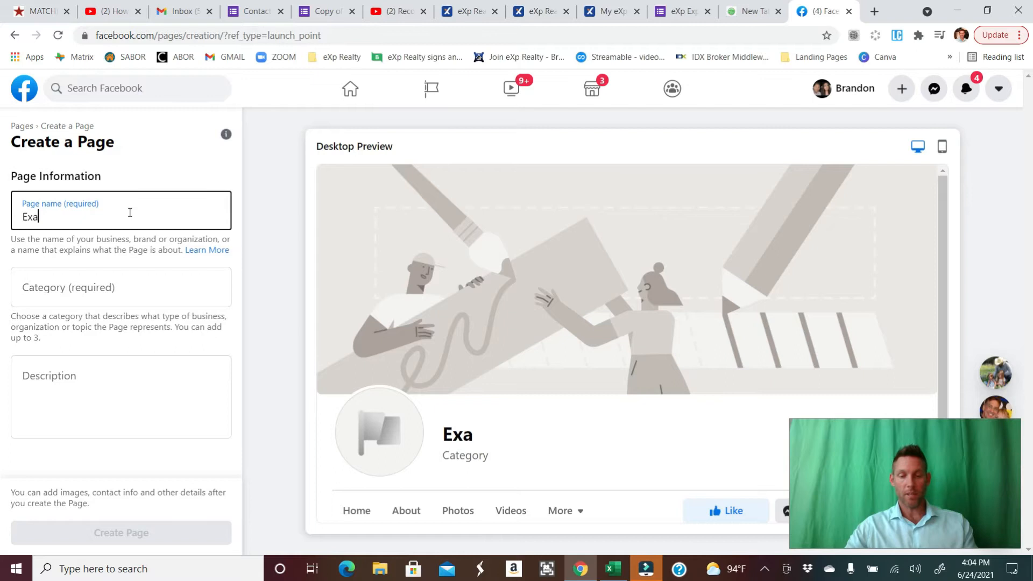
{"action": "type", "text": "mple Rea"}
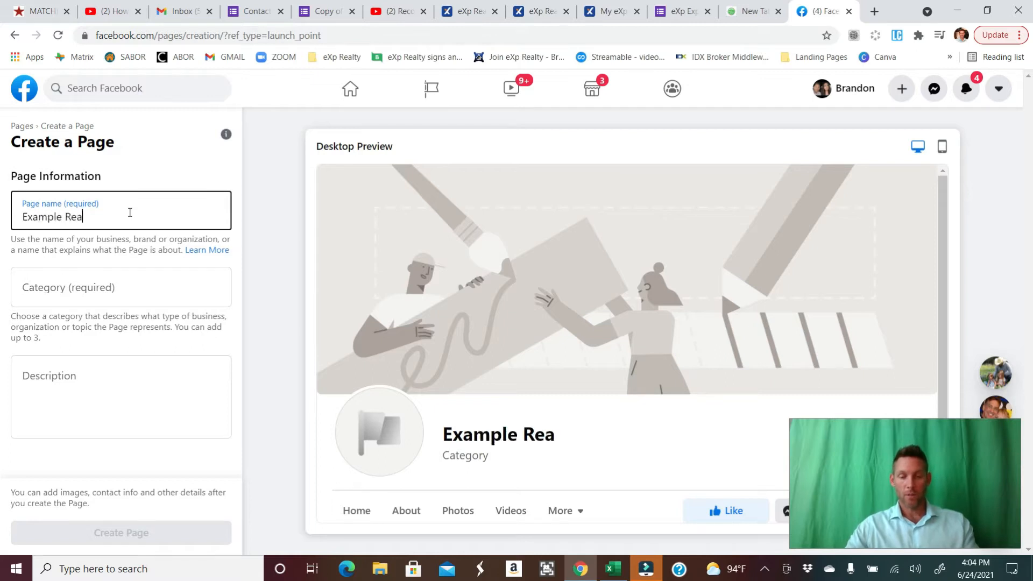
{"action": "type", "text": "l Es"}
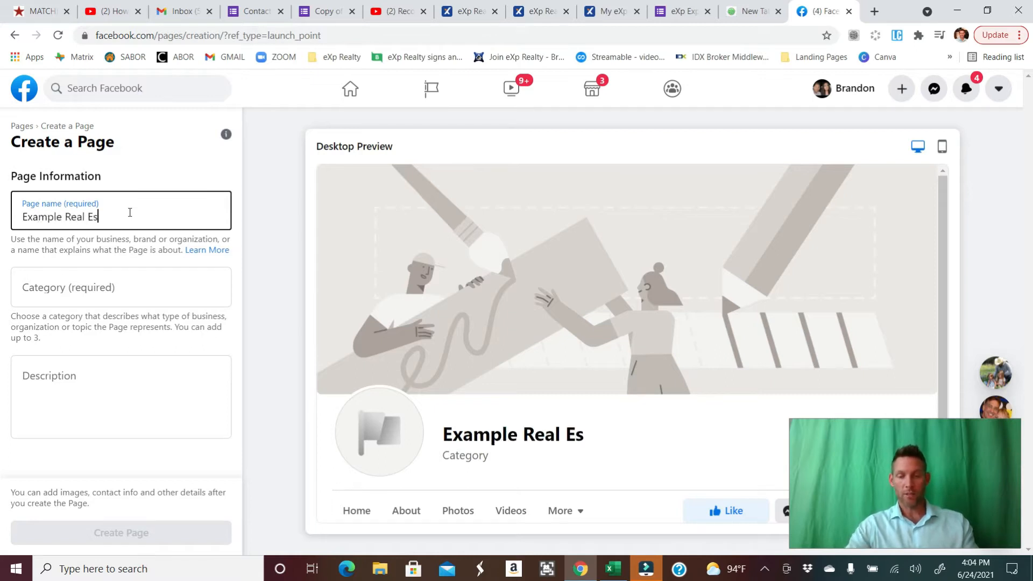
{"action": "type", "text": "tate Page"}
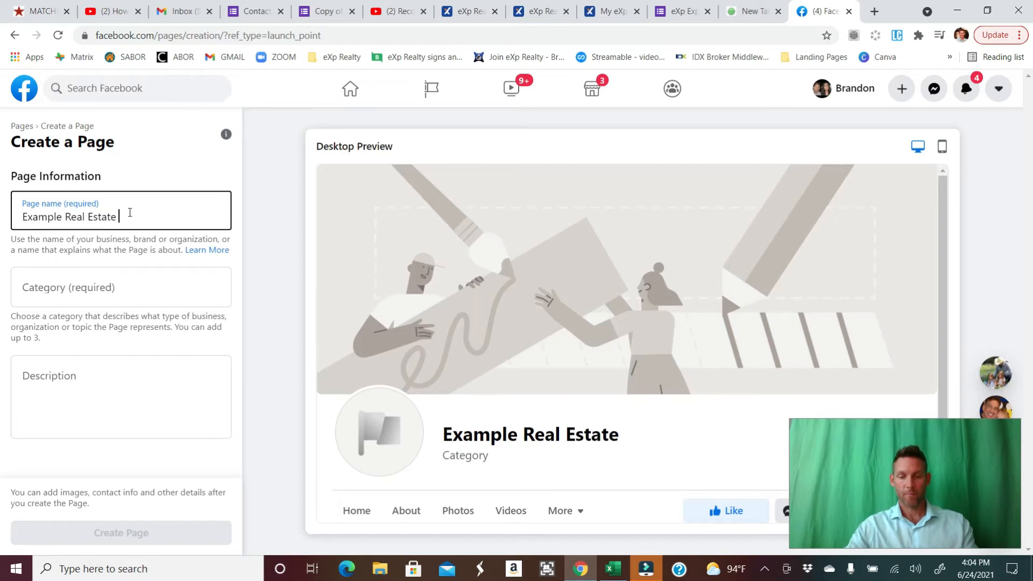
- Assign the categories Real Estate, Real Estate Company and Real Estate Agent to the page
{"action": "left_click", "coordinate": [97, 281]}
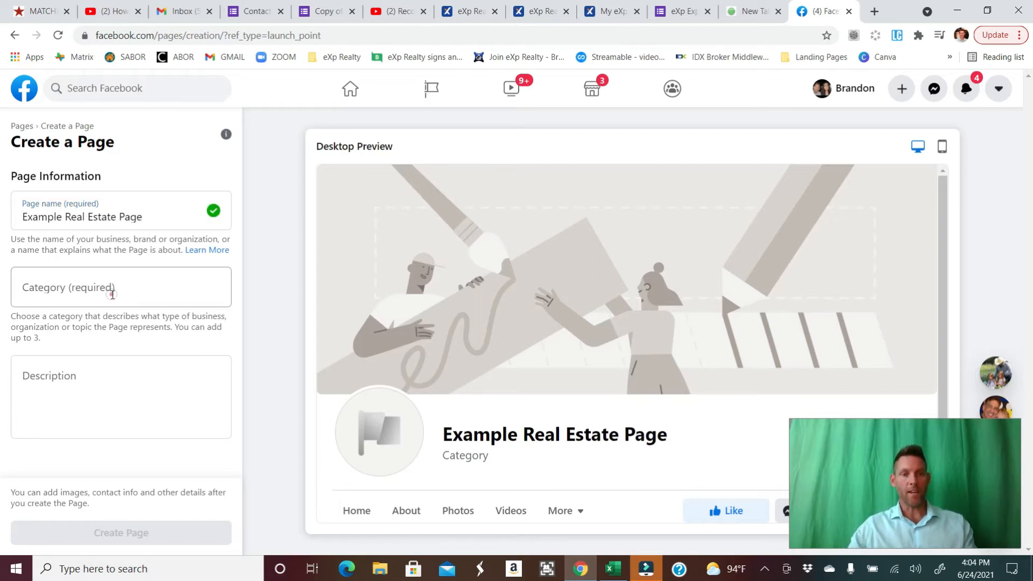
{"action": "type", "text": "Rea"}
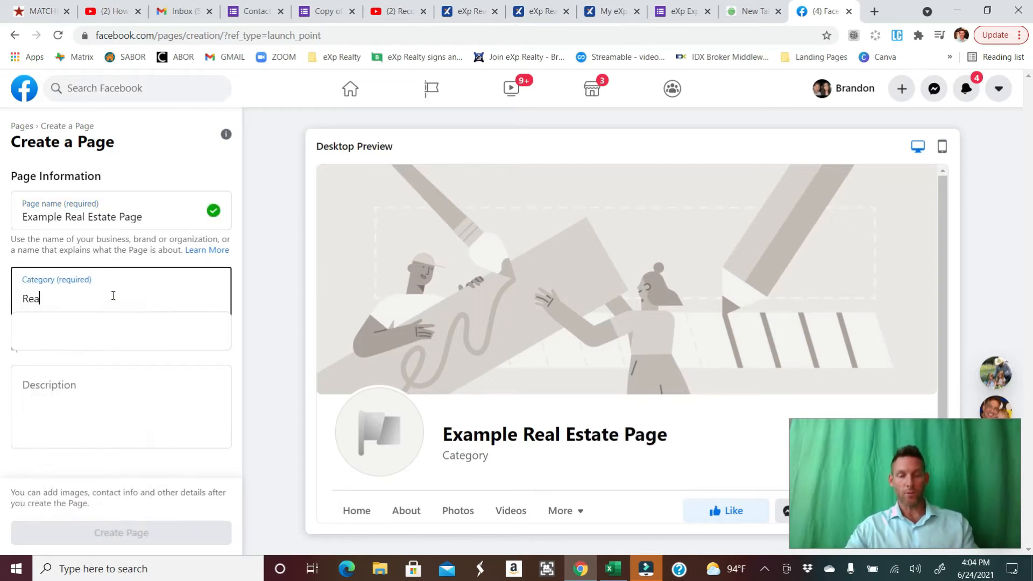
{"action": "type", "text": "l"}
{"action": "left_click", "coordinate": [101, 330]}
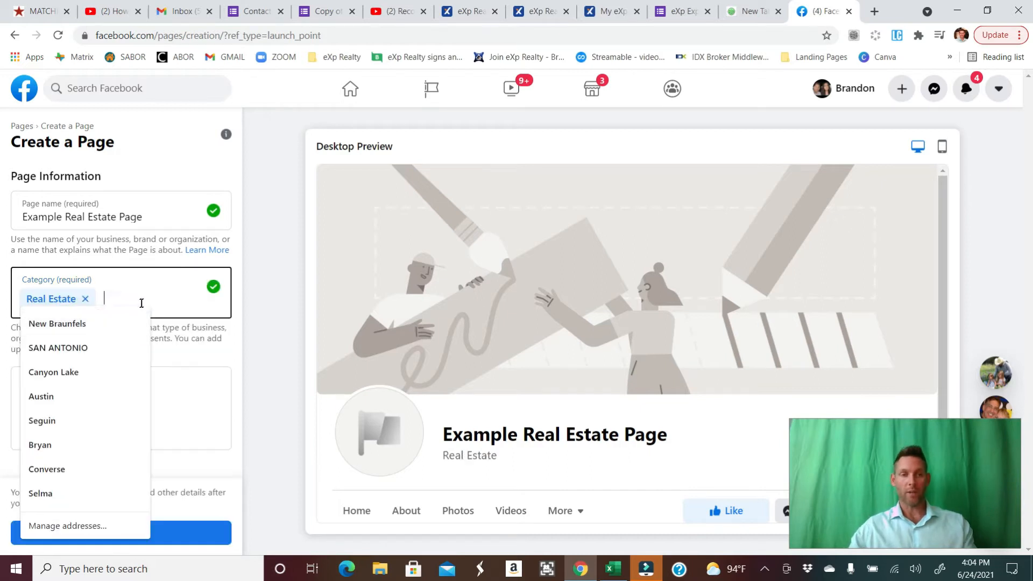
{"action": "type", "text": "Real"}
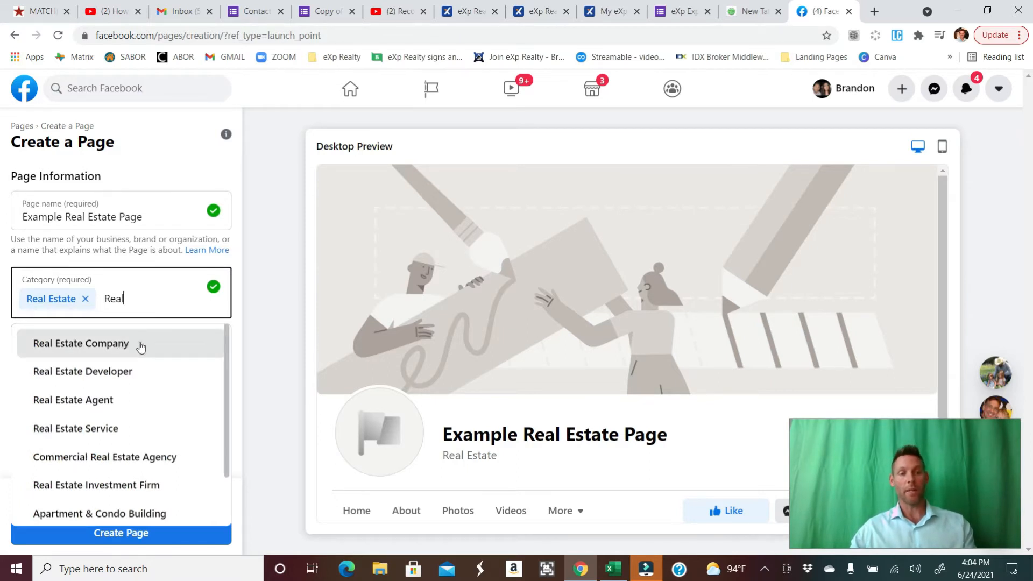
{"action": "left_click", "coordinate": [141, 344]}
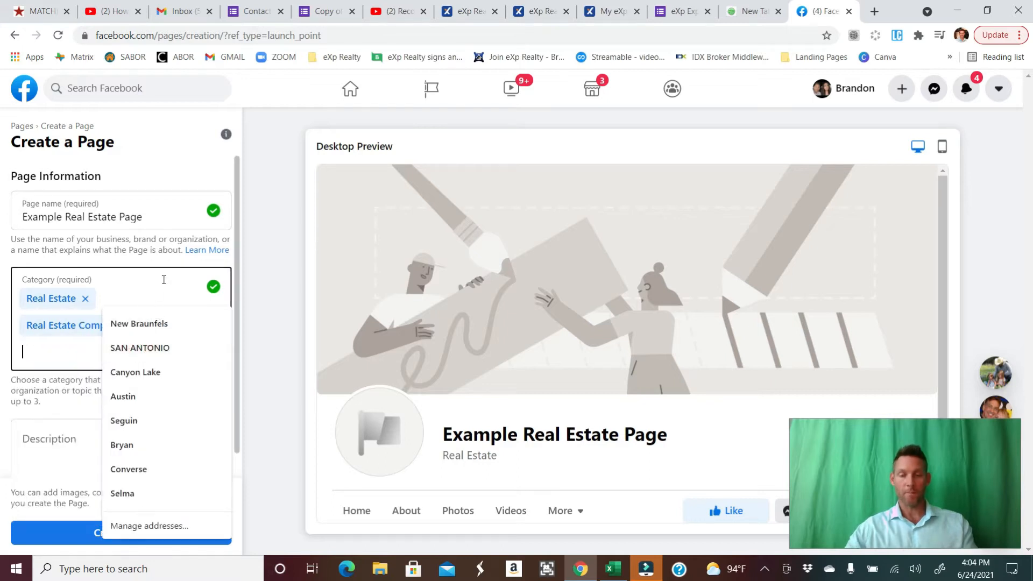
{"action": "type", "text": "Real"}
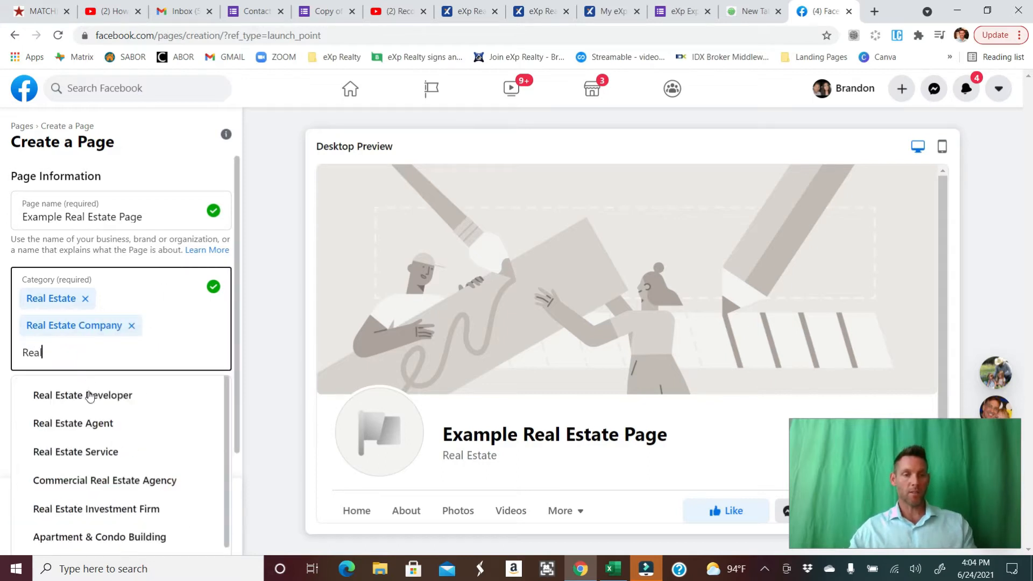
{"action": "left_click", "coordinate": [112, 429]}
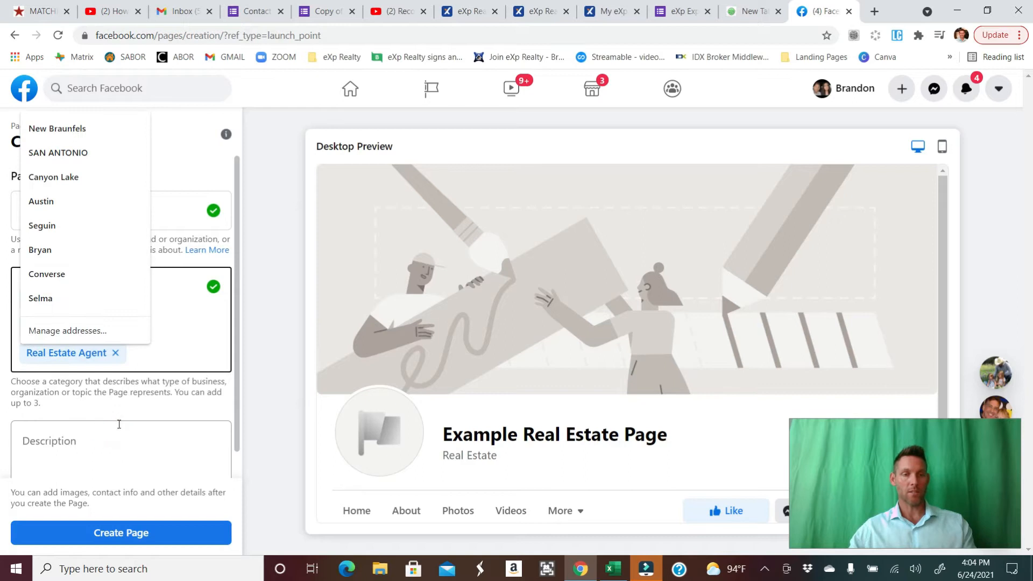
{"action": "left_click", "coordinate": [124, 453]}
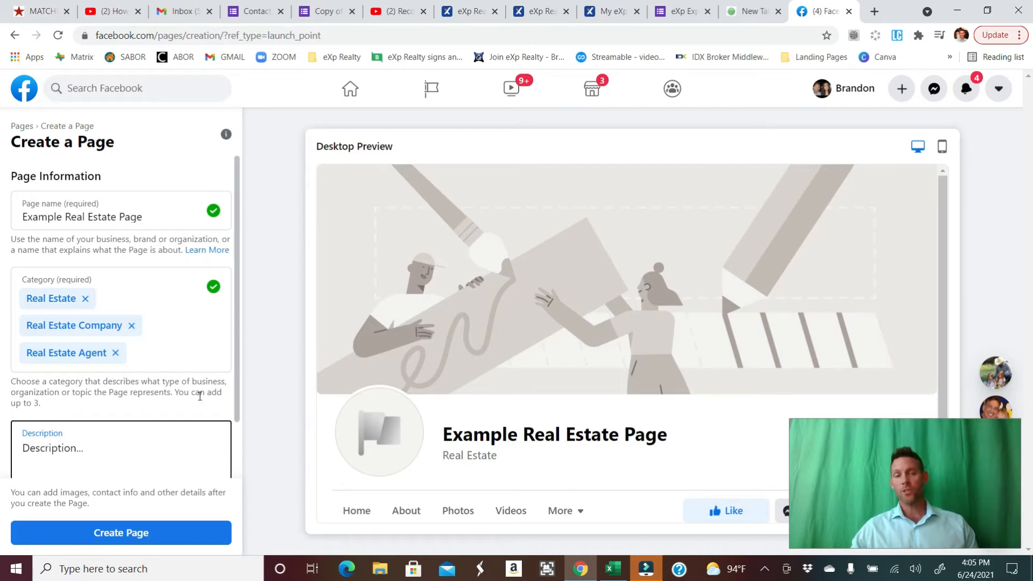
- Create the page with the entered name and categories
{"action": "scroll", "coordinate": [183, 393], "scroll_direction": "down", "scroll_amount": 1}
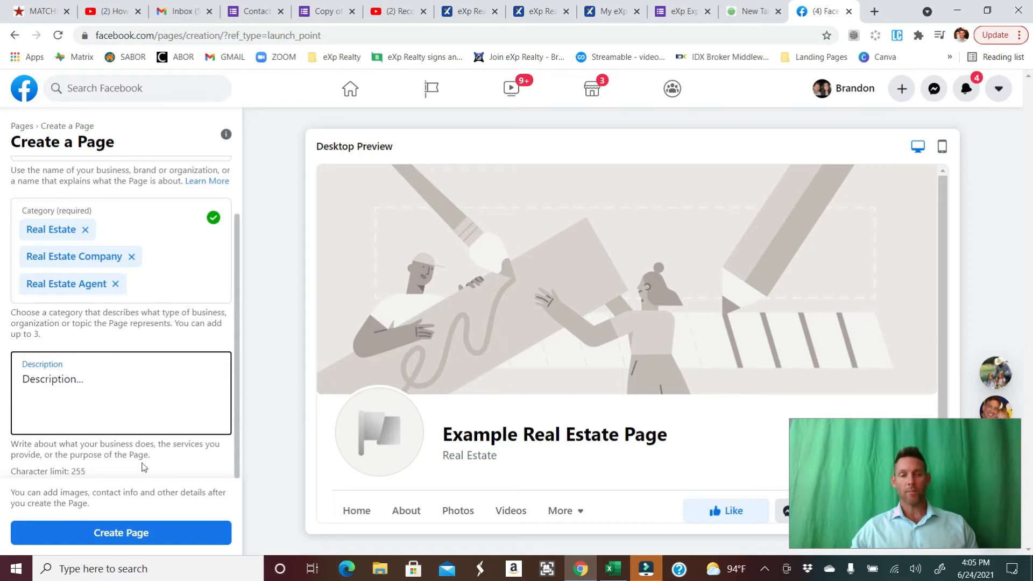
{"action": "left_click", "coordinate": [136, 532]}
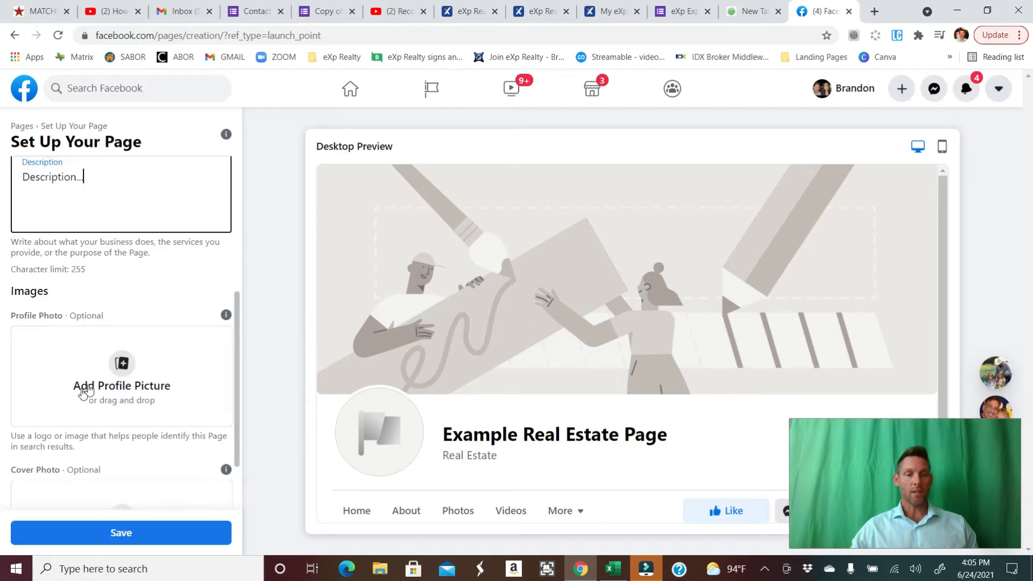
- Upload the headshot image from Exapmle Folder as the page's profile photo
{"action": "left_click", "coordinate": [123, 362]}
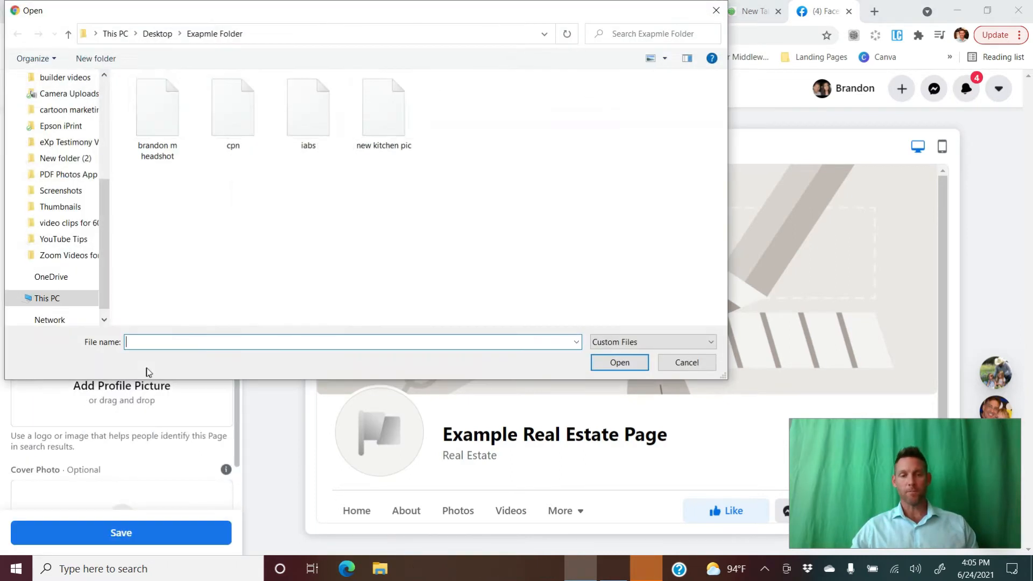
{"action": "left_click", "coordinate": [170, 117]}
{"action": "left_click", "coordinate": [619, 362]}
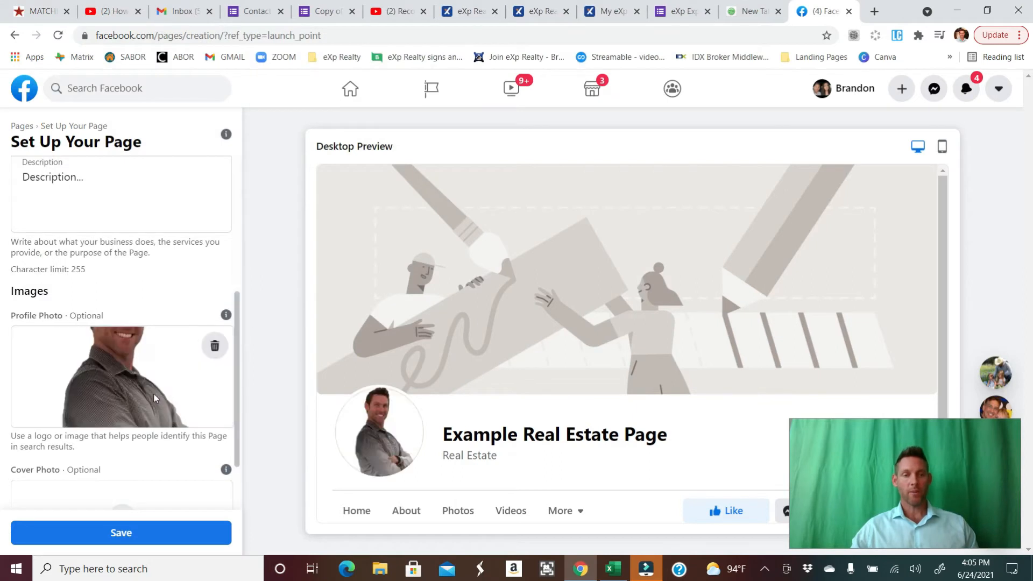
- Upload new kitchen pic from the same folder as the page's cover photo
{"action": "scroll", "coordinate": [83, 440], "scroll_direction": "down", "scroll_amount": 2}
{"action": "left_click", "coordinate": [131, 457]}
{"action": "left_click", "coordinate": [383, 116]}
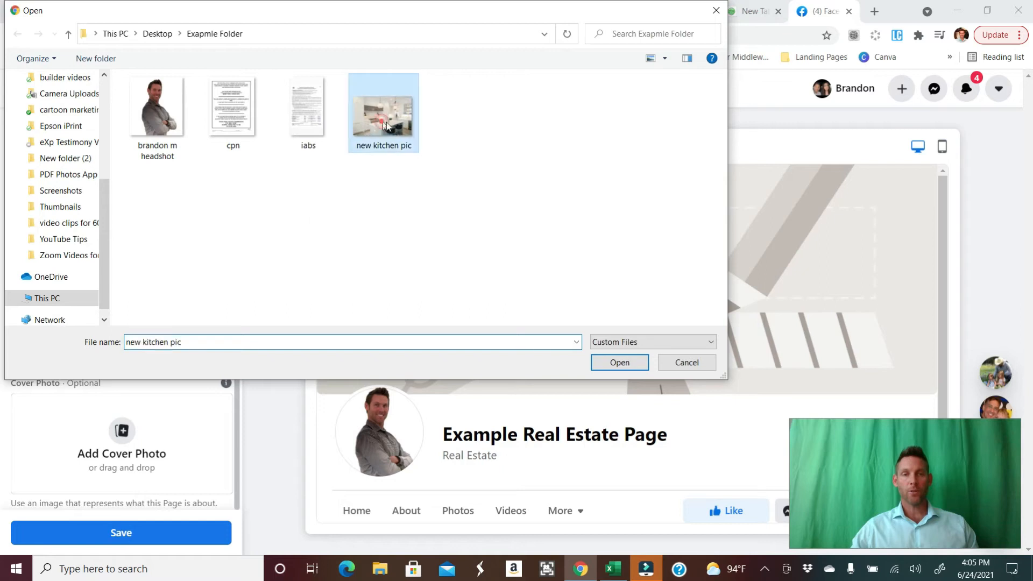
{"action": "left_click", "coordinate": [617, 362]}
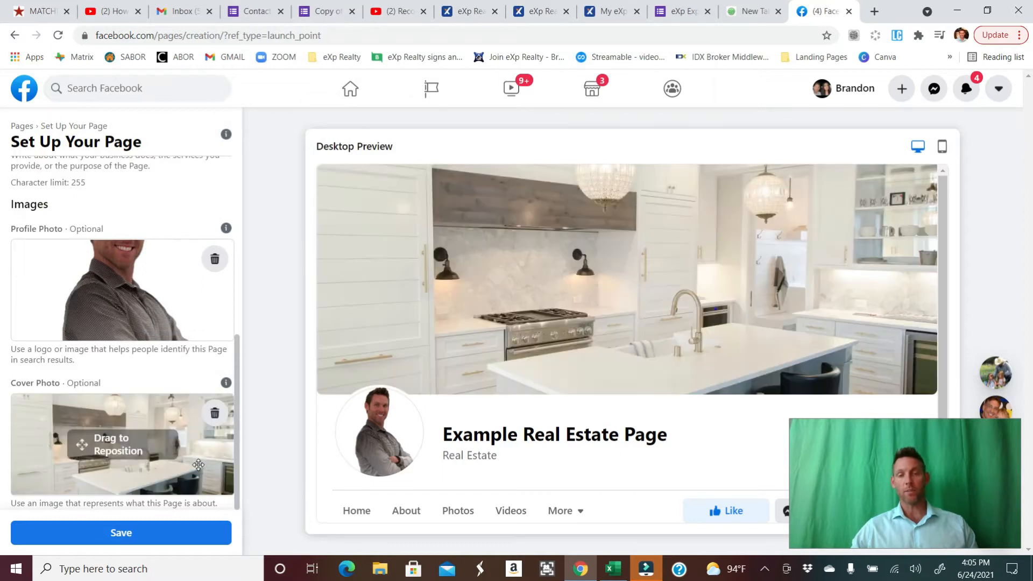
- Reposition the cover photo within its frame and save the page setup
{"action": "left_click_drag", "start_coordinate": [141, 456], "coordinate": [160, 371]}
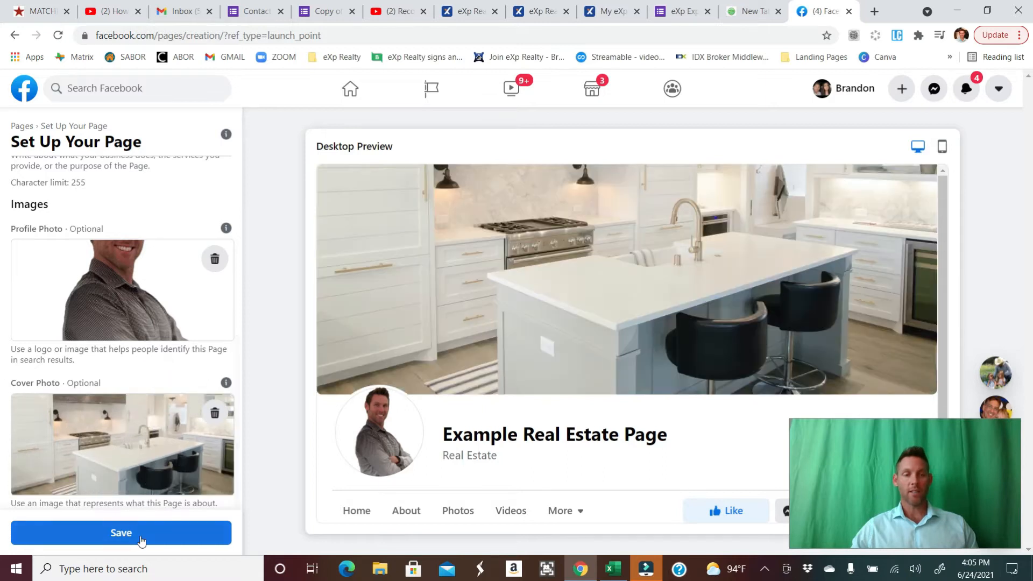
{"action": "left_click_drag", "start_coordinate": [140, 468], "coordinate": [139, 497]}
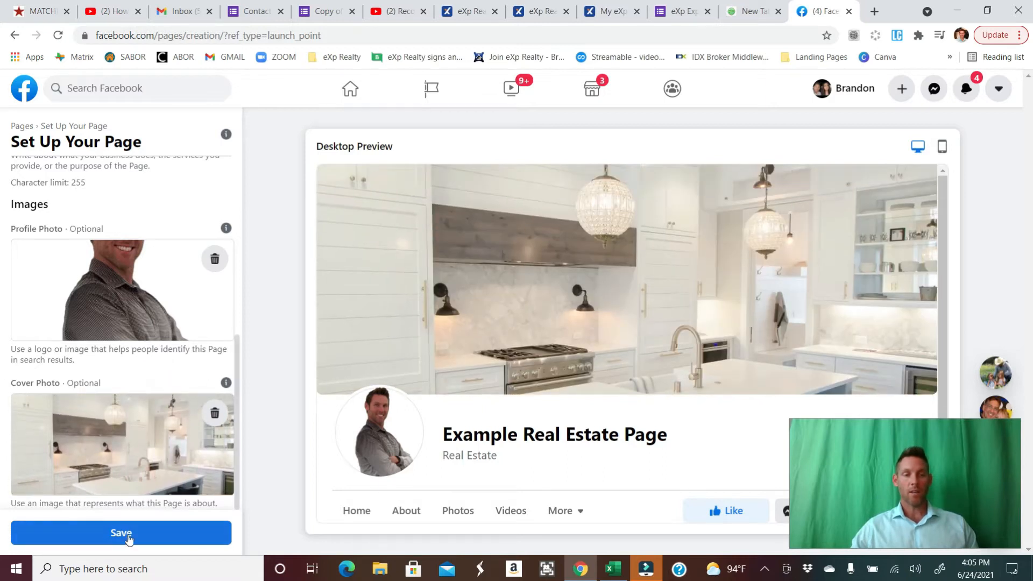
{"action": "left_click", "coordinate": [126, 535]}
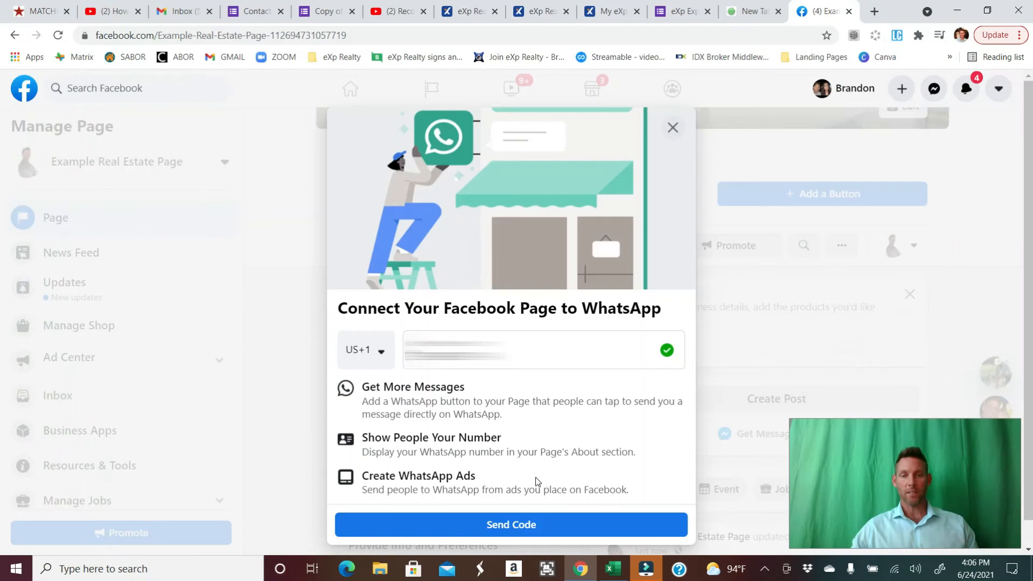
- Connect the page to WhatsApp by sending a code and entering the WhatsApp verification code
{"action": "left_click", "coordinate": [512, 527]}
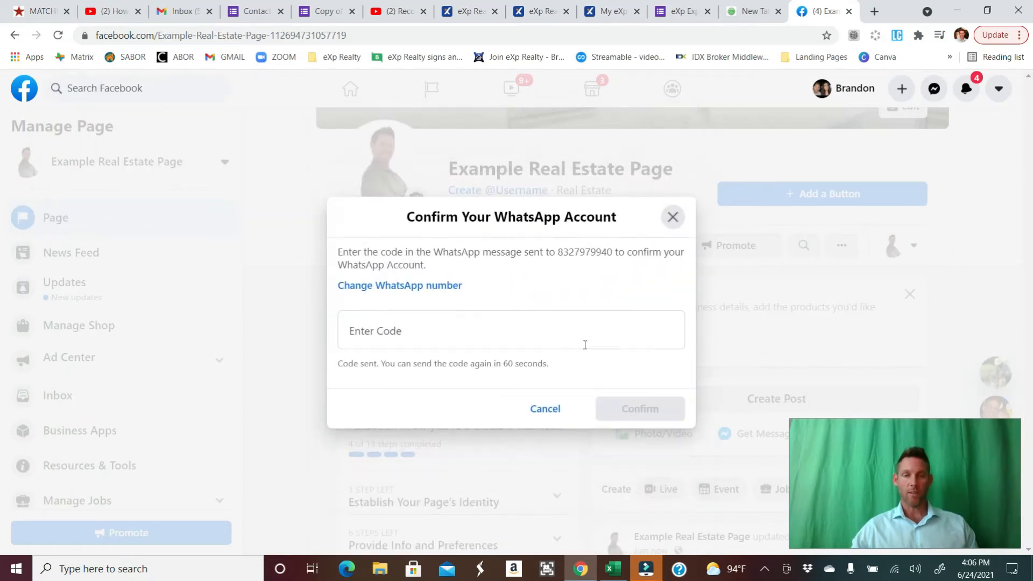
{"action": "left_click", "coordinate": [546, 325]}
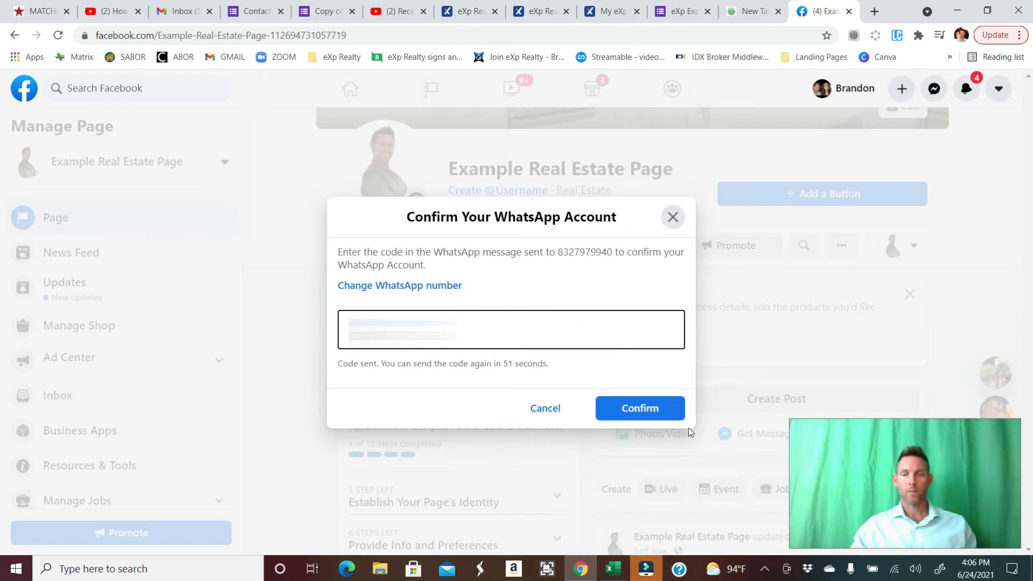
{"action": "left_click", "coordinate": [639, 407]}
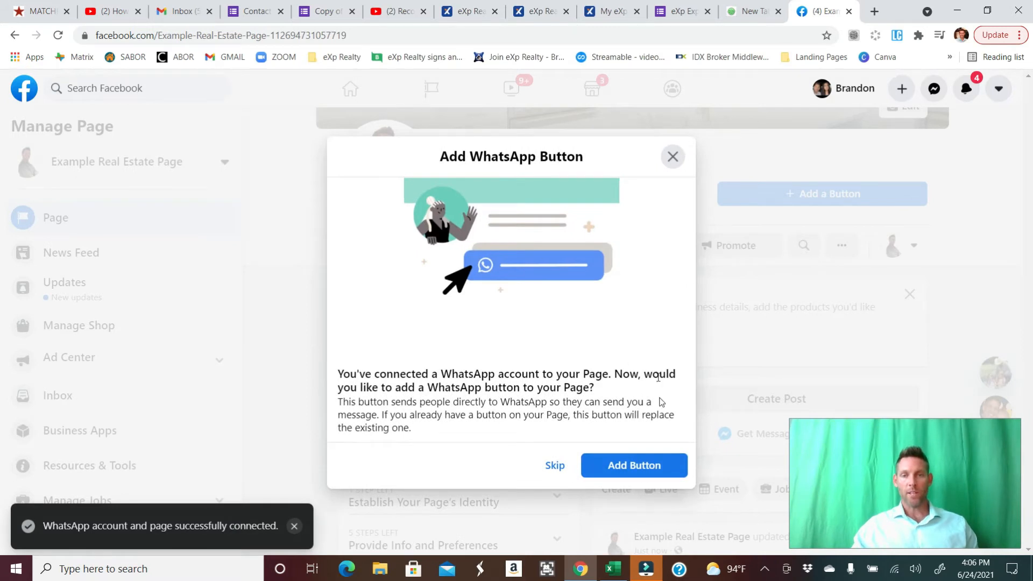
- Add the WhatsApp button to the page and dismiss the follow-up post, ad and app offers
{"action": "left_click", "coordinate": [635, 469]}
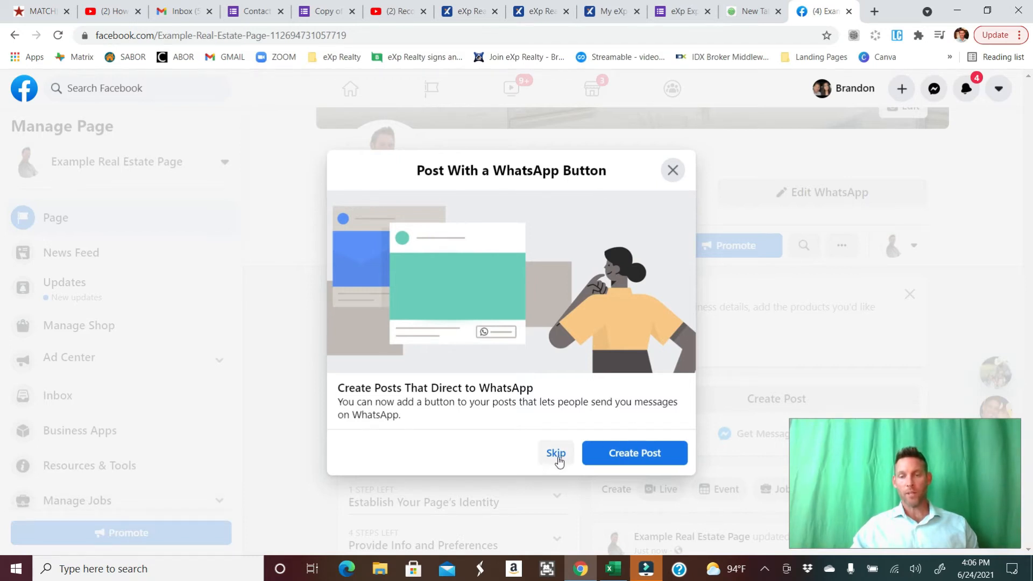
{"action": "left_click", "coordinate": [559, 454]}
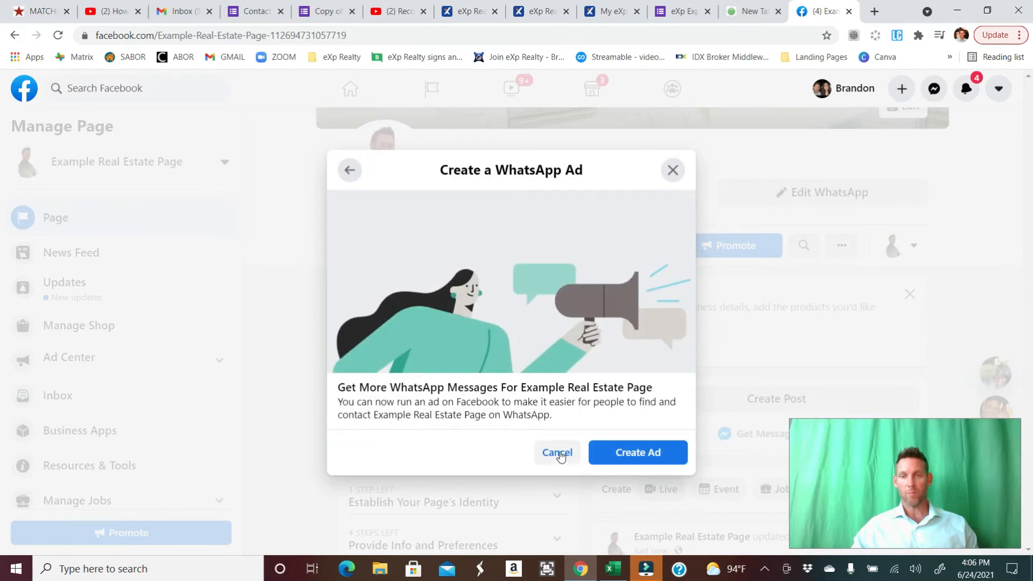
{"action": "left_click", "coordinate": [558, 453]}
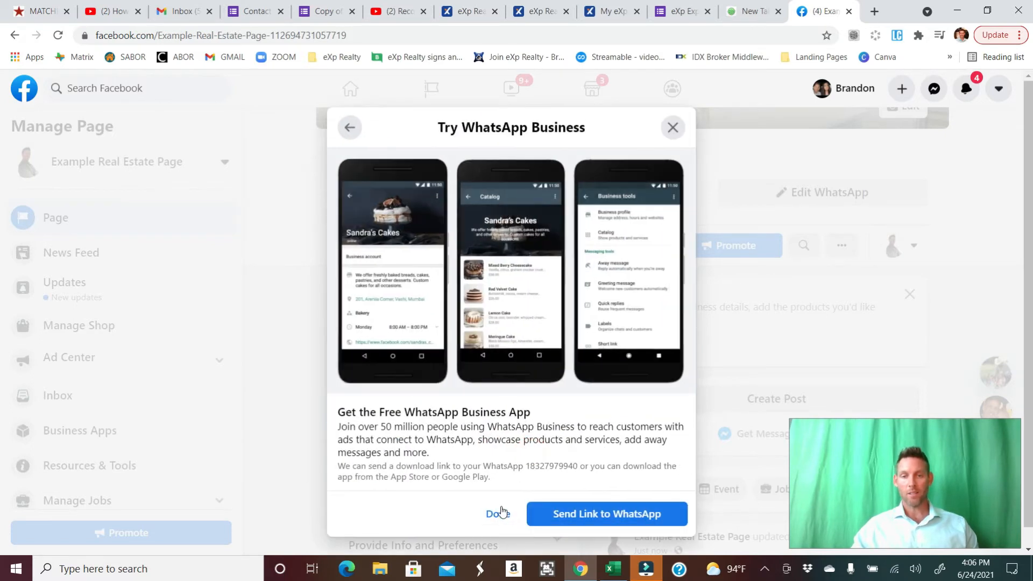
{"action": "left_click", "coordinate": [498, 513]}
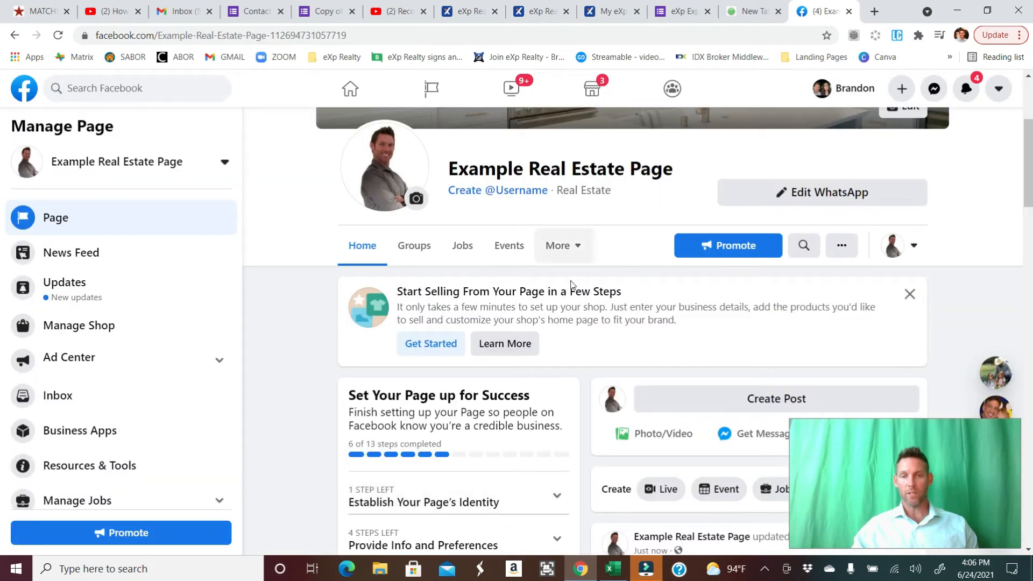
- Set the existing headshot as the page's profile picture from the page setup checklist
{"action": "scroll", "coordinate": [571, 284], "scroll_direction": "down", "scroll_amount": 4}
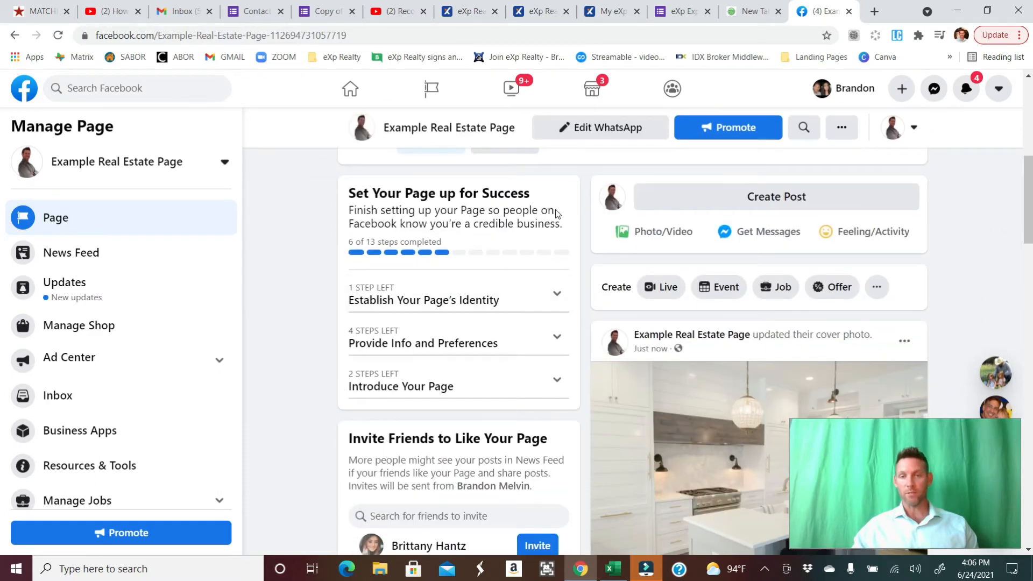
{"action": "left_click", "coordinate": [449, 298]}
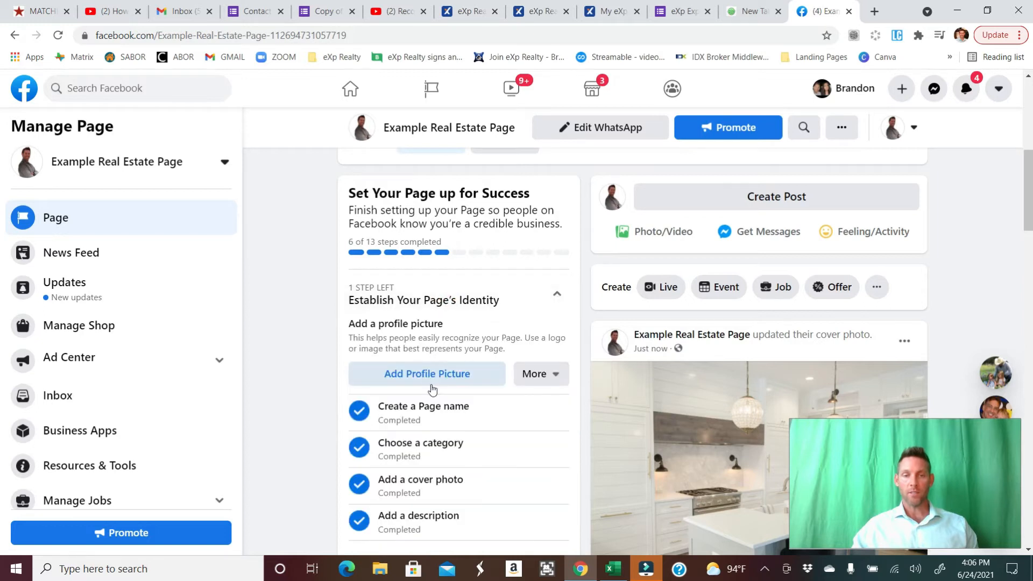
{"action": "left_click", "coordinate": [422, 372]}
{"action": "left_click", "coordinate": [488, 294]}
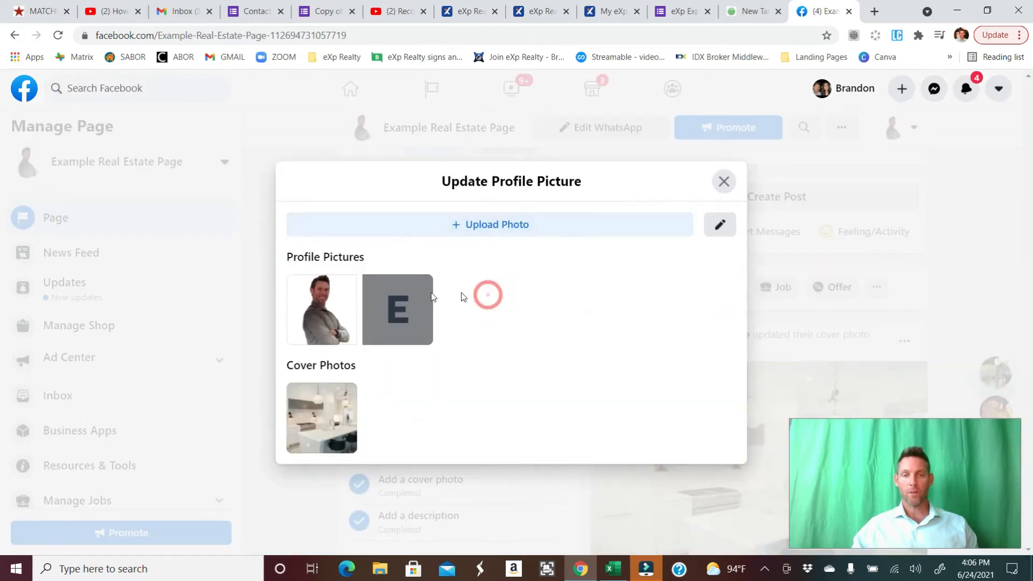
{"action": "left_click", "coordinate": [310, 313]}
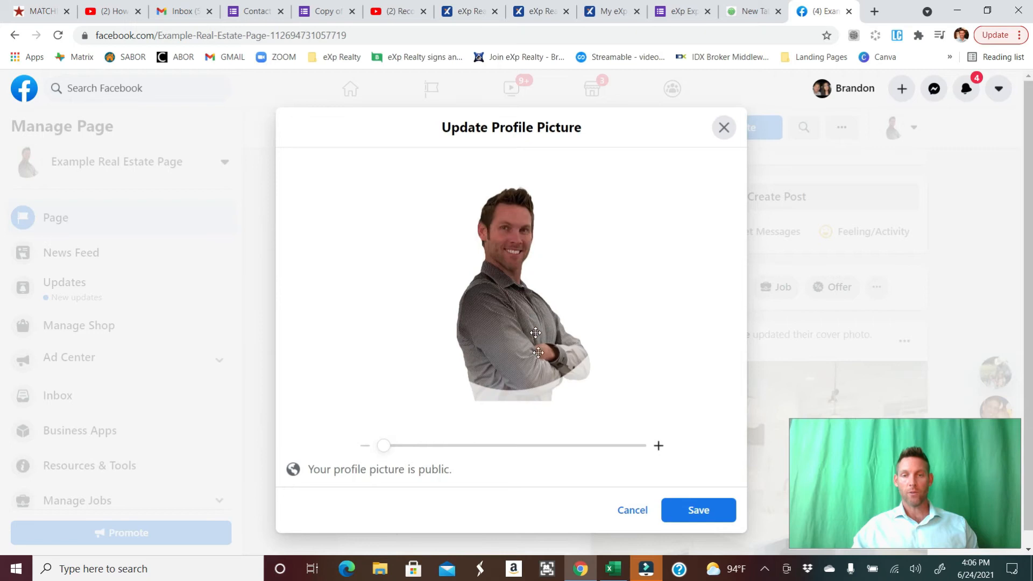
{"action": "left_click", "coordinate": [694, 519]}
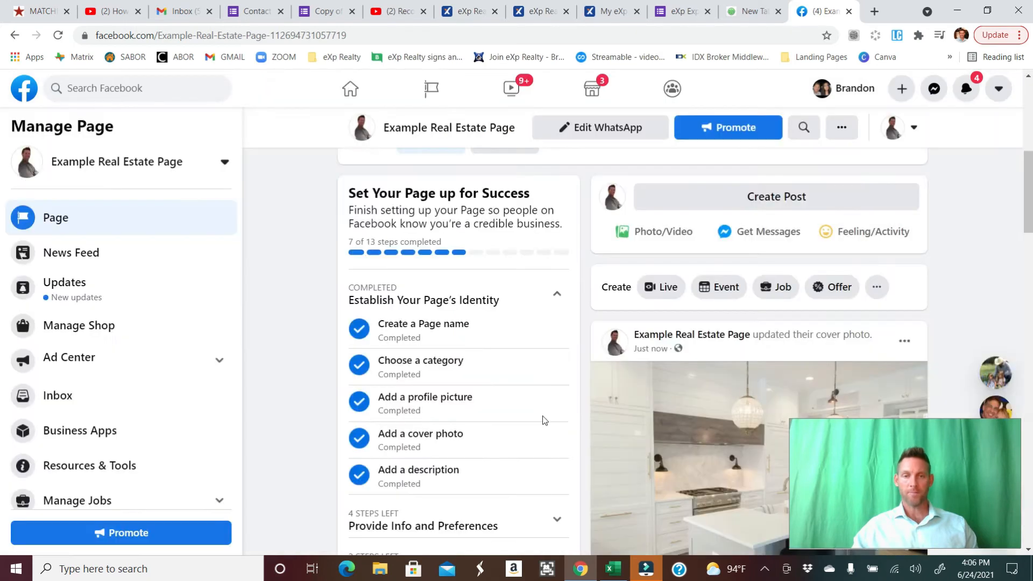
- Expand the Provide Info and Preferences checklist and open the website prompt, closing it without adding a website
{"action": "scroll", "coordinate": [432, 317], "scroll_direction": "down", "scroll_amount": 4}
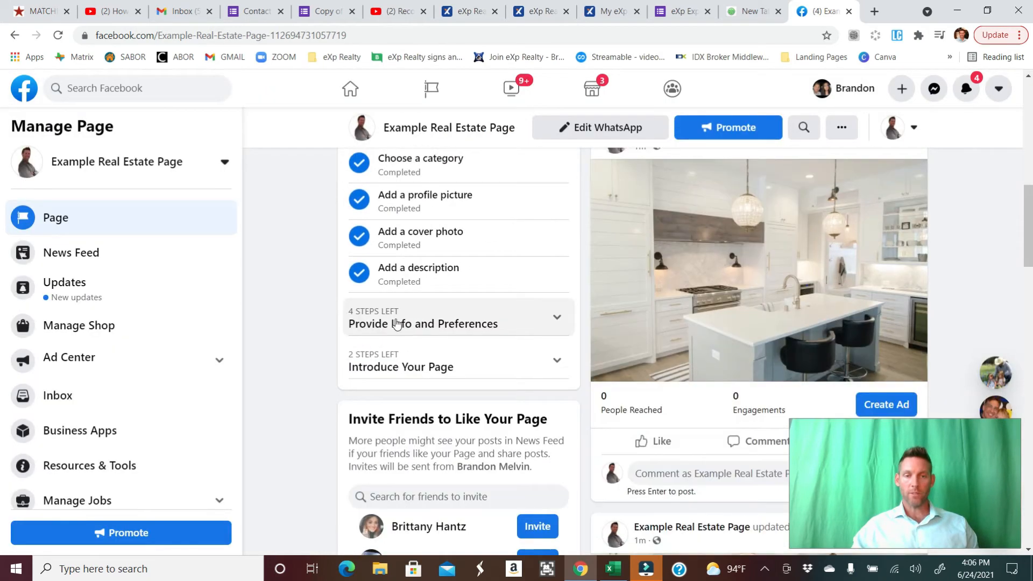
{"action": "left_click", "coordinate": [429, 325]}
{"action": "scroll", "coordinate": [450, 327], "scroll_direction": "down", "scroll_amount": 3}
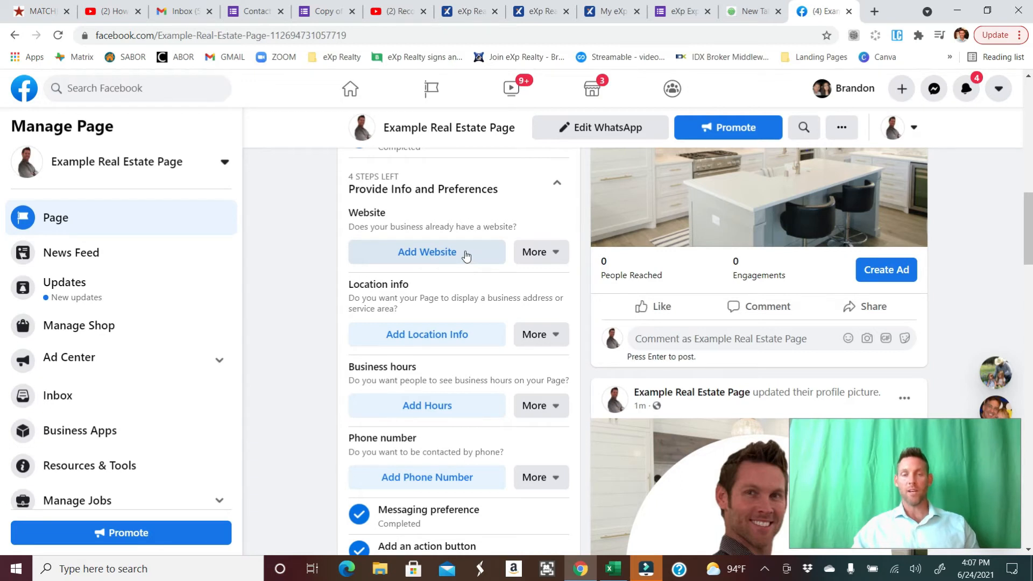
{"action": "left_click", "coordinate": [466, 256]}
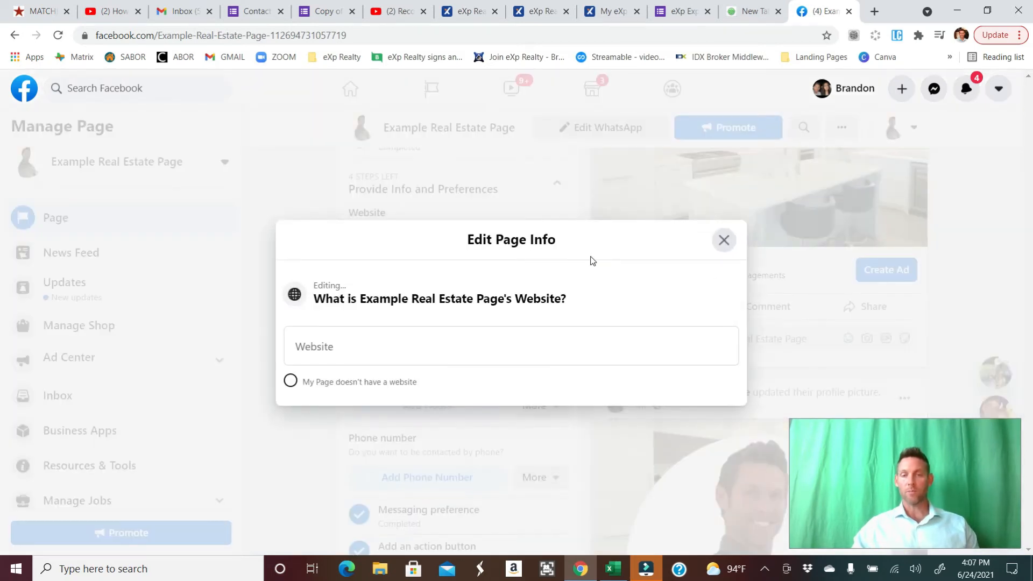
{"action": "left_click", "coordinate": [724, 241]}
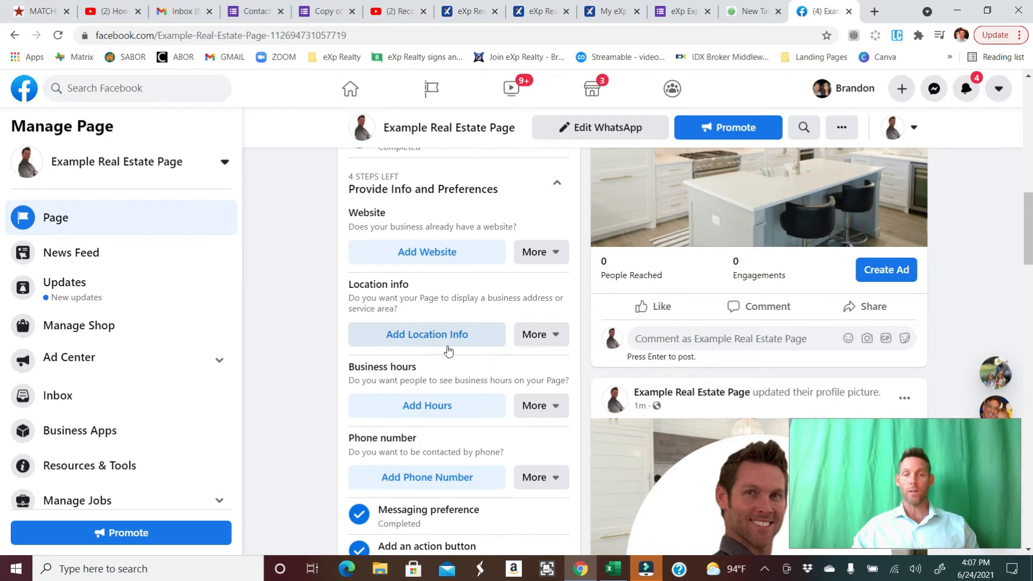
- Set the page's business hours to Always Open
{"action": "left_click", "coordinate": [443, 408]}
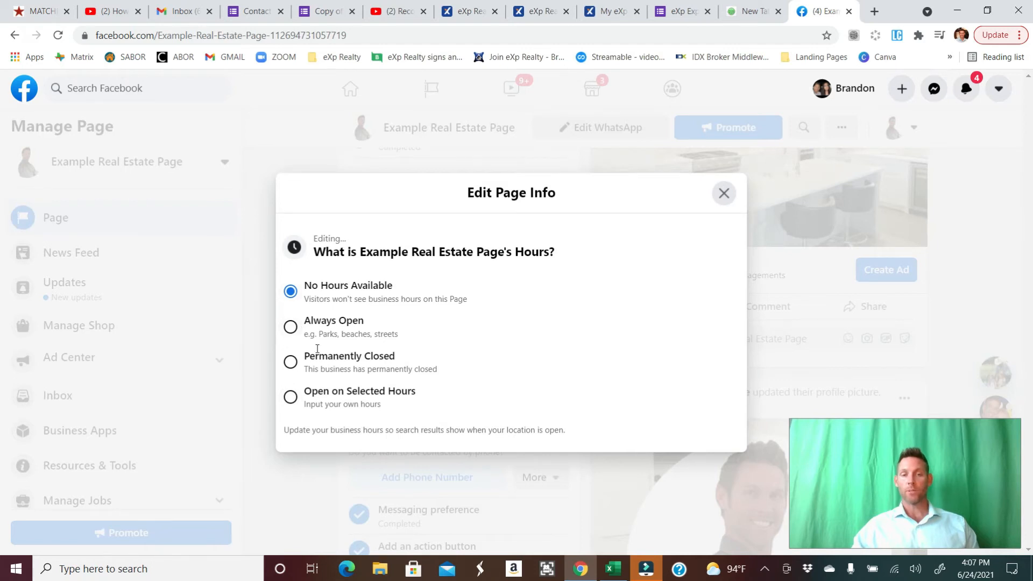
{"action": "left_click", "coordinate": [290, 327]}
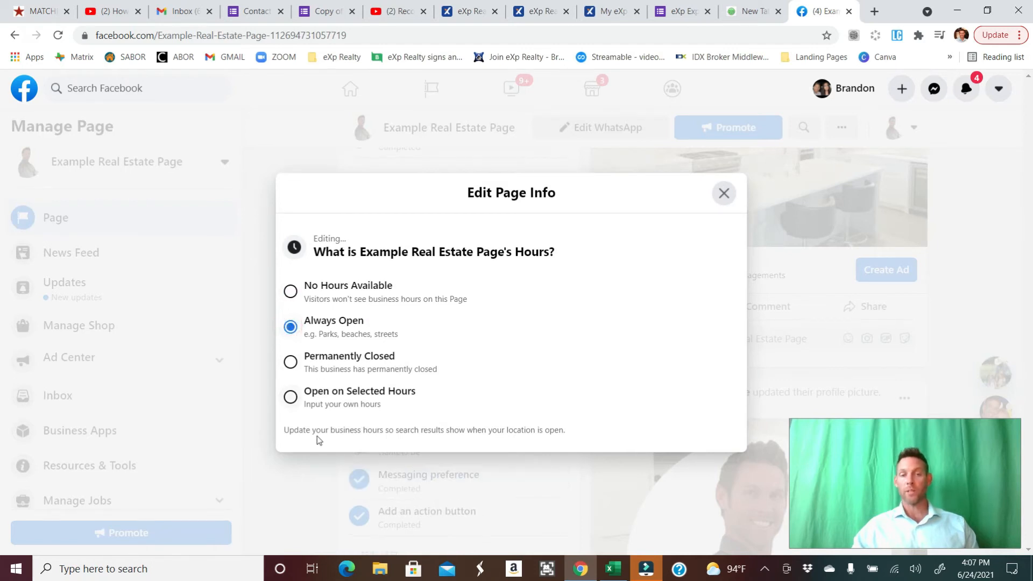
{"action": "left_click", "coordinate": [290, 395]}
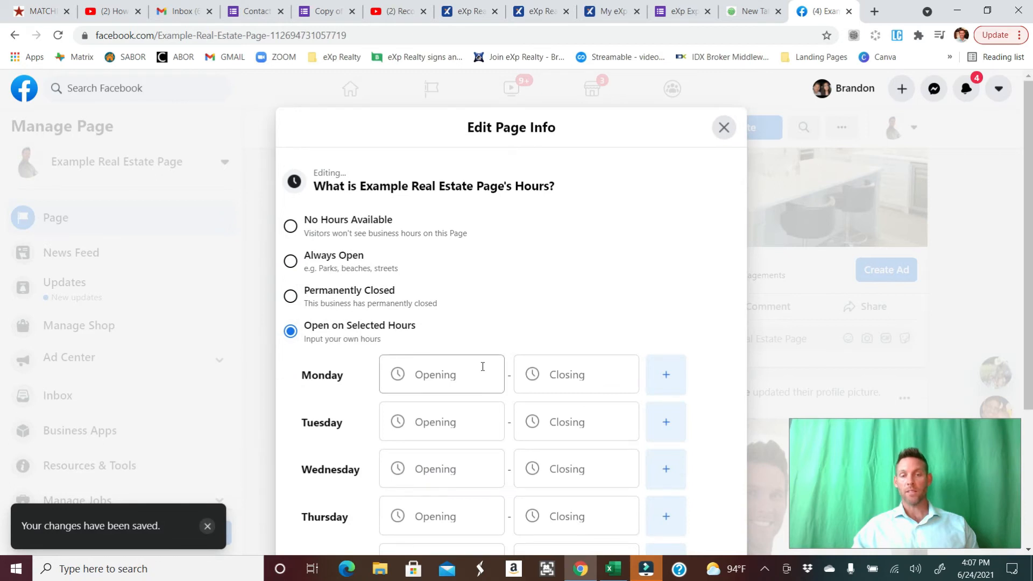
{"action": "scroll", "coordinate": [482, 364], "scroll_direction": "down", "scroll_amount": 4}
{"action": "scroll", "coordinate": [522, 301], "scroll_direction": "up", "scroll_amount": 5}
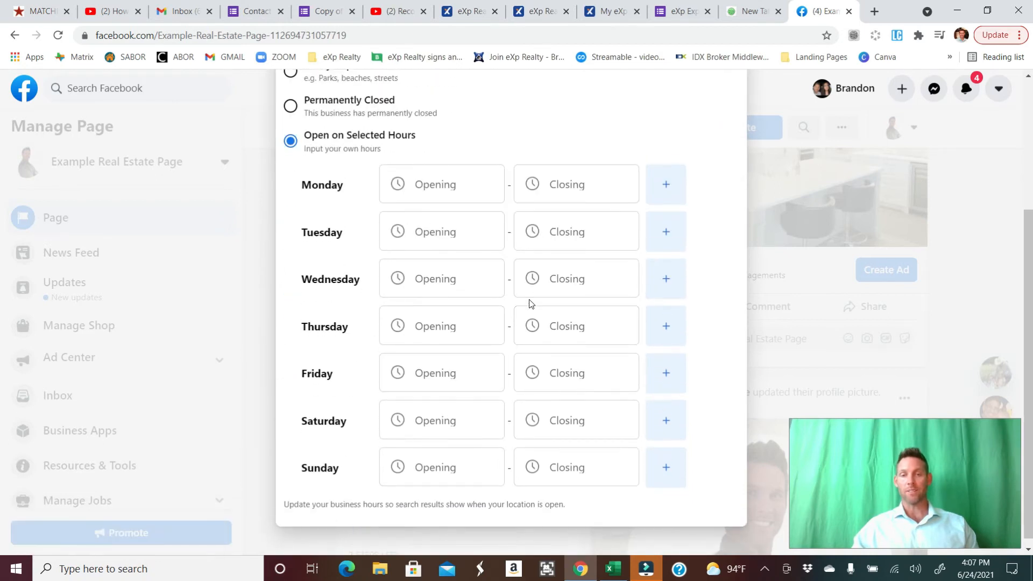
{"action": "left_click", "coordinate": [291, 261]}
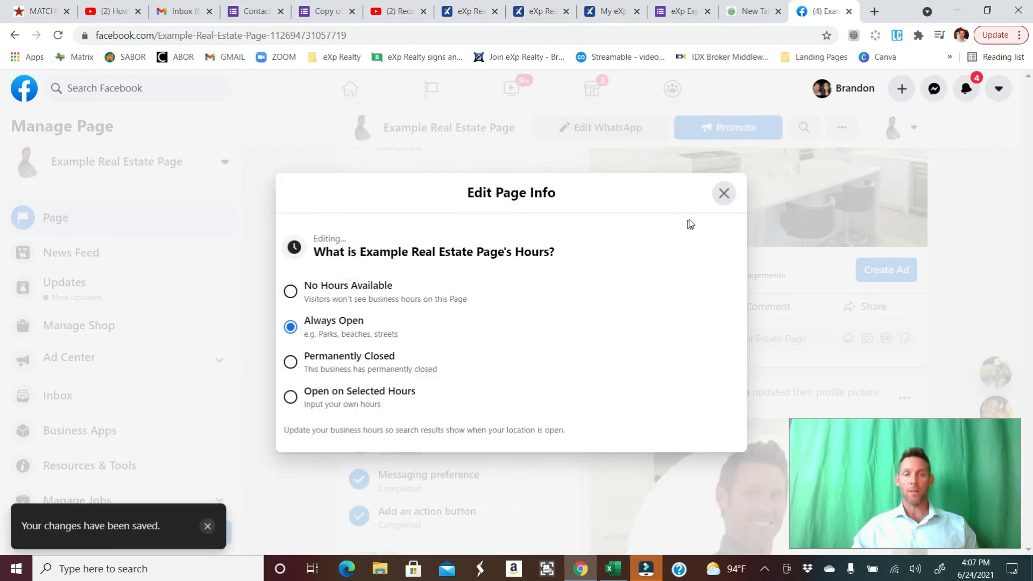
{"action": "left_click", "coordinate": [723, 194]}
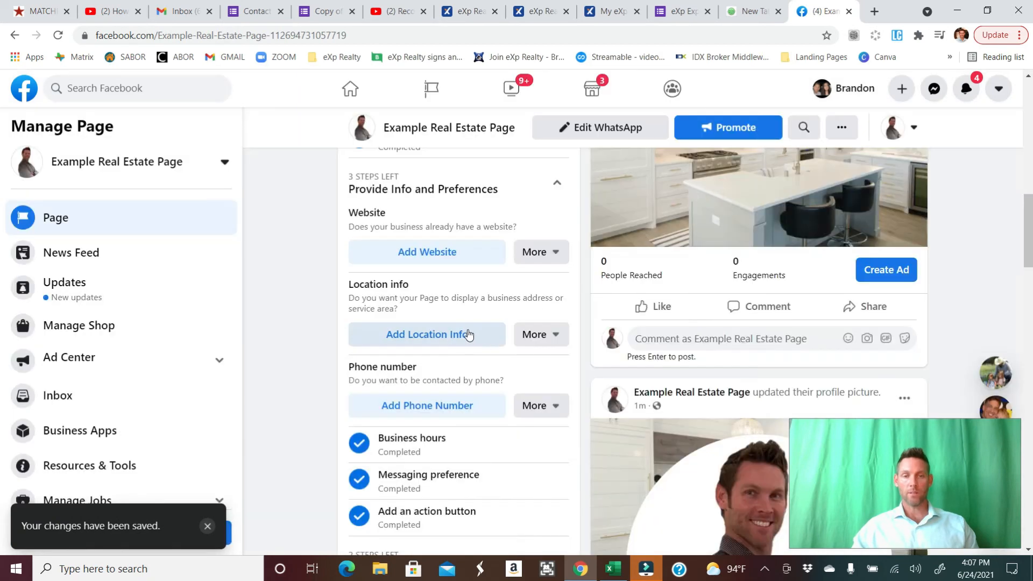
- Expand the Introduce Your Page checklist and open the friend invitation list, closing it without inviting anyone
{"action": "scroll", "coordinate": [499, 332], "scroll_direction": "down", "scroll_amount": 5}
{"action": "left_click", "coordinate": [446, 294]}
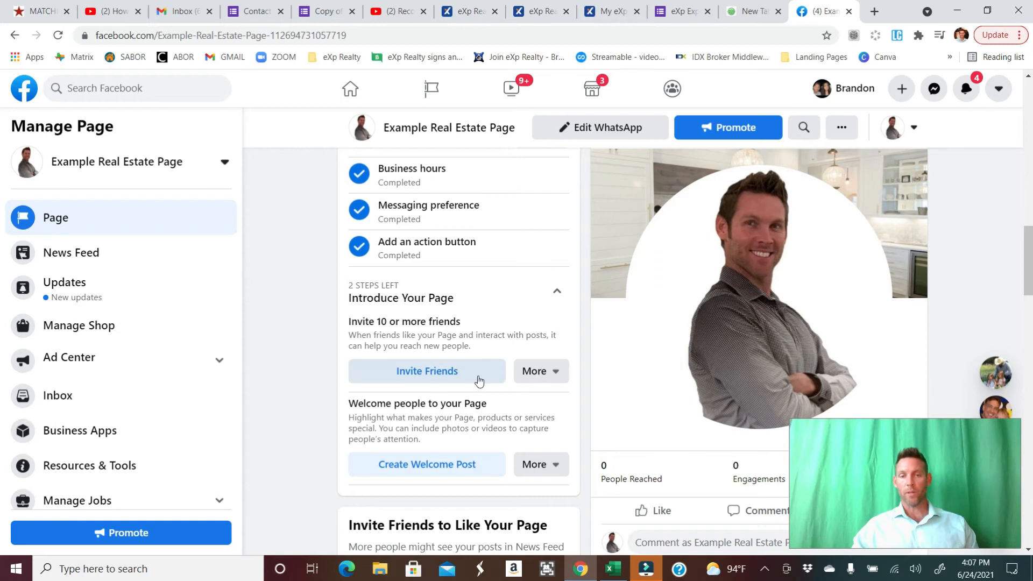
{"action": "left_click", "coordinate": [445, 371]}
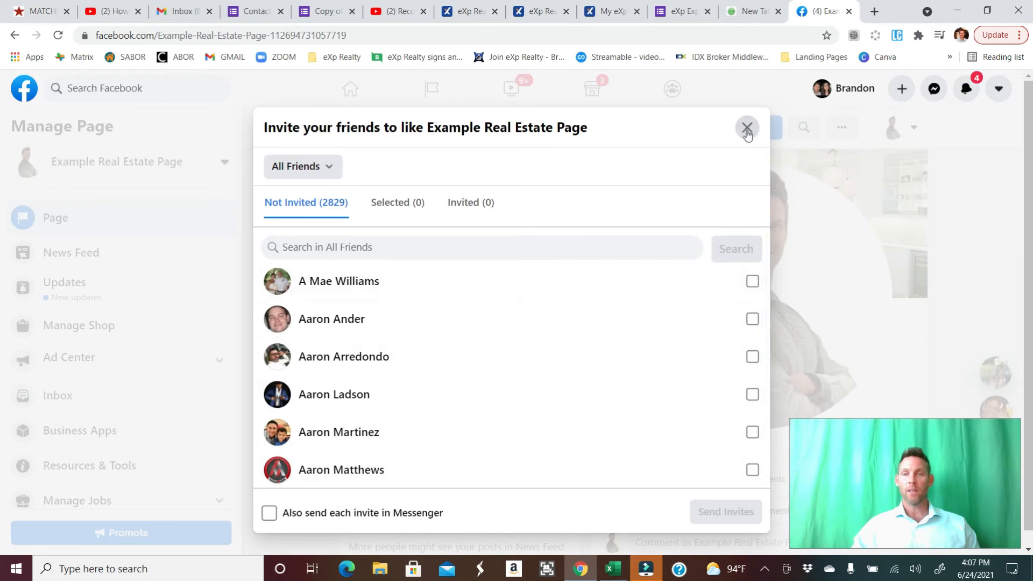
{"action": "left_click", "coordinate": [747, 129]}
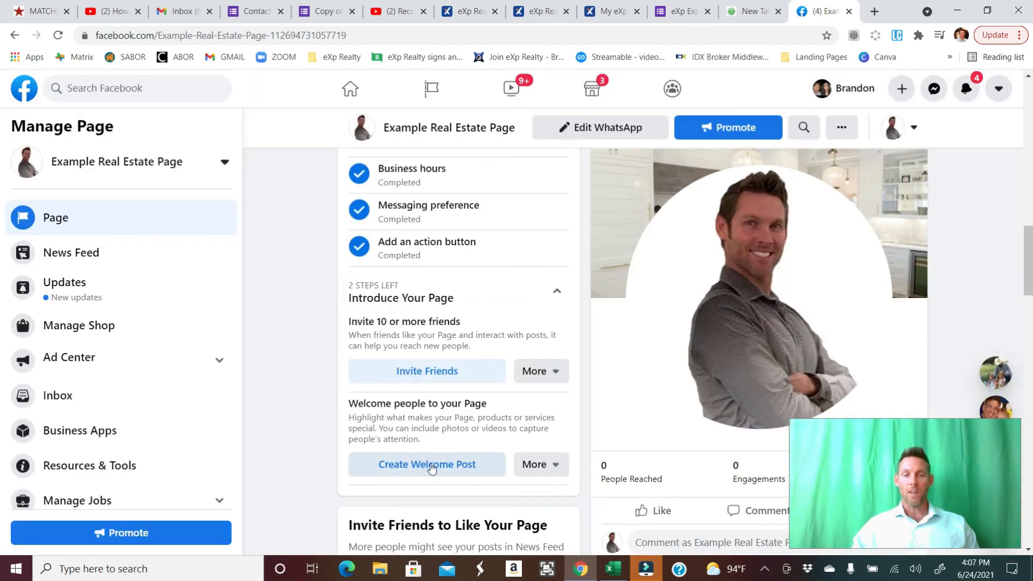
- Start a new page post and attach the cpn and iabs files from Exapmle Folder
{"action": "scroll", "coordinate": [588, 341], "scroll_direction": "up", "scroll_amount": 10}
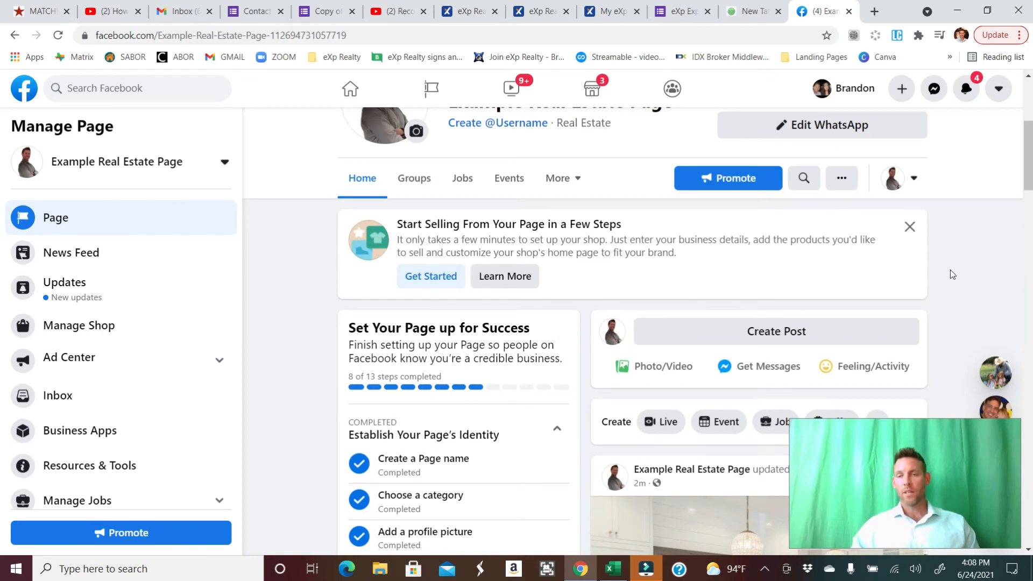
{"action": "left_click", "coordinate": [796, 334]}
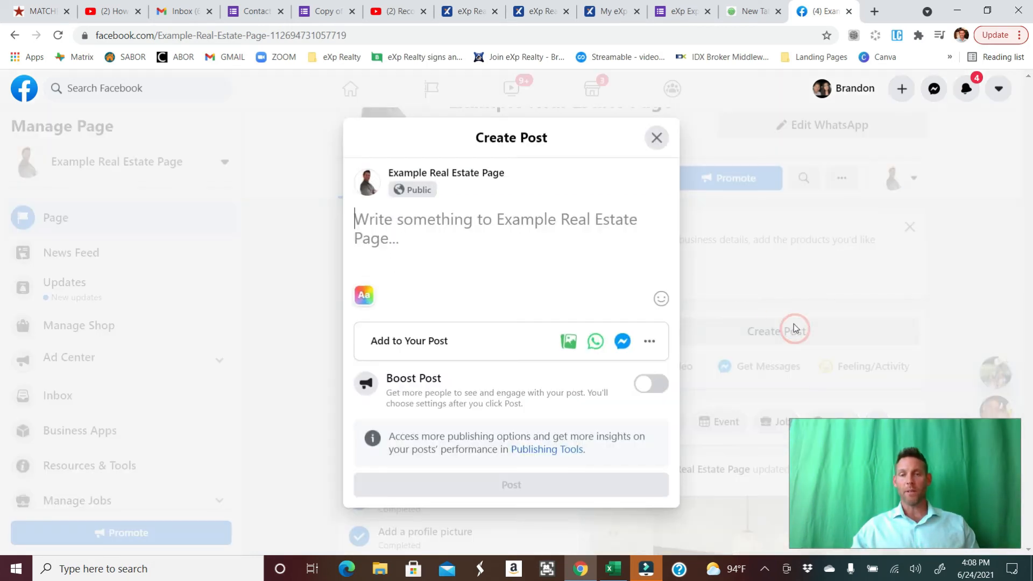
{"action": "left_click", "coordinate": [568, 340]}
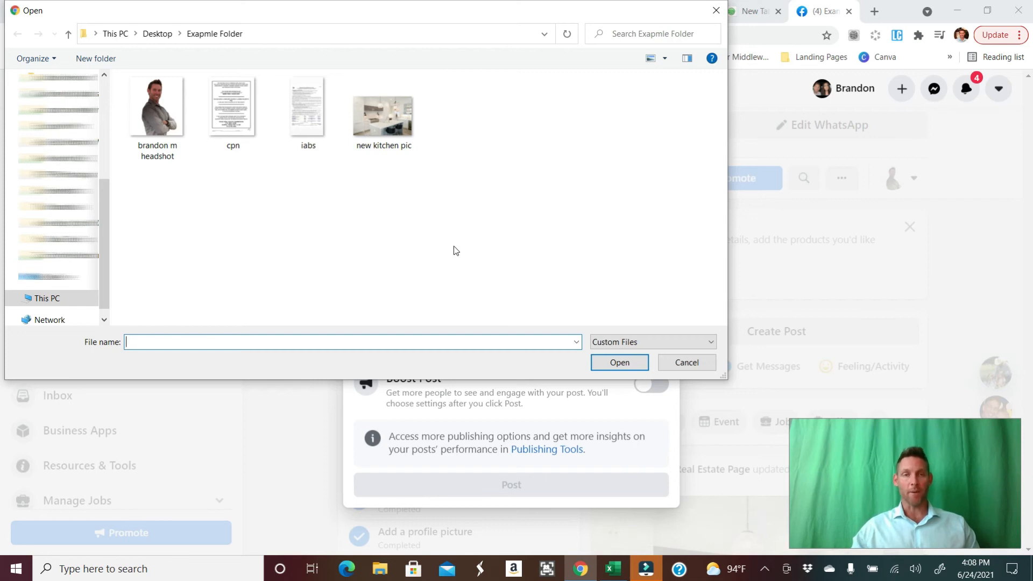
{"action": "left_click", "coordinate": [304, 124]}
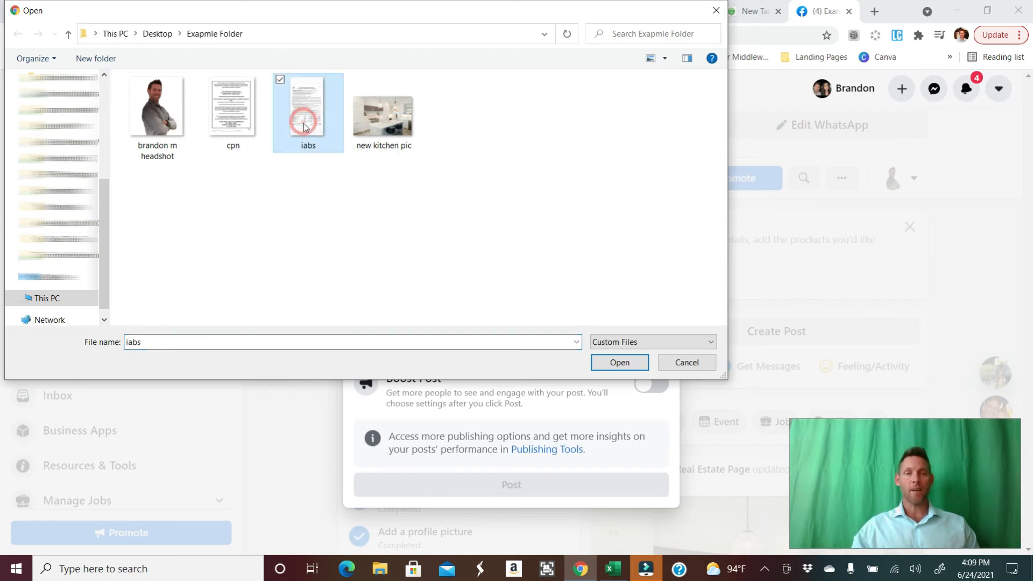
{"action": "left_click", "coordinate": [264, 115], "text": "ctrl"}
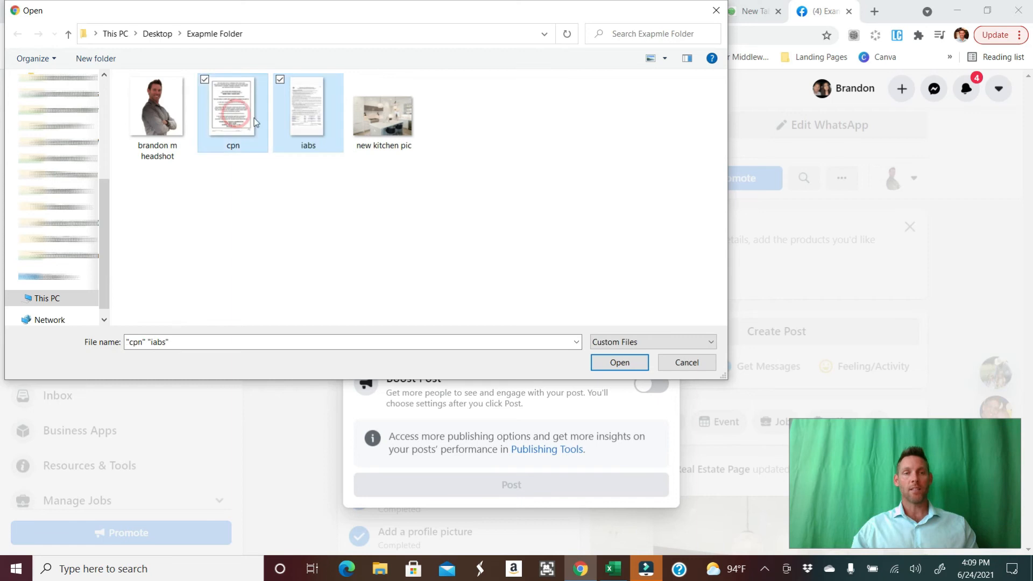
{"action": "left_click", "coordinate": [618, 363]}
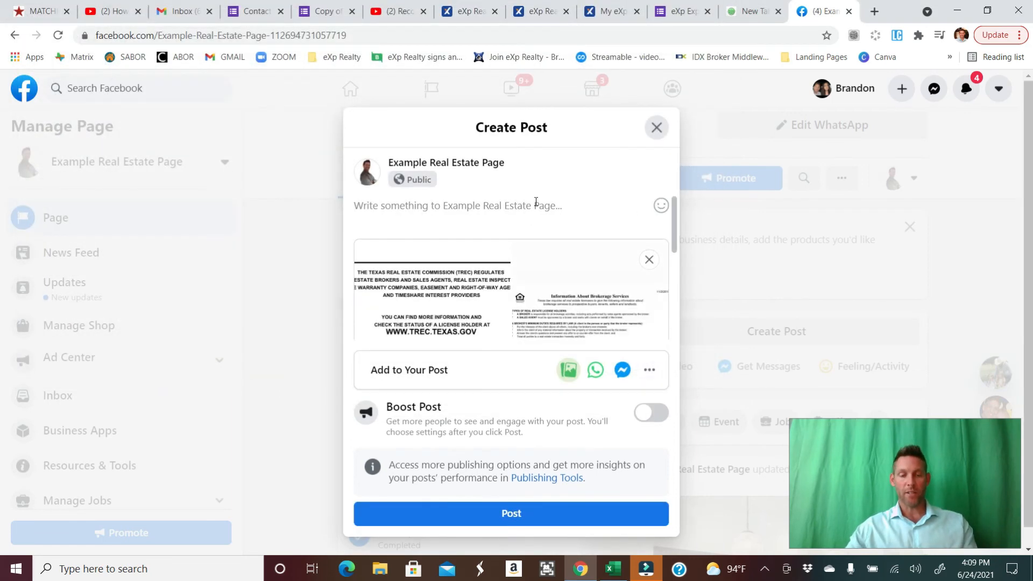
- Write the caption "Because TREC said so...", correcting the misspelled first word, and publish the post
{"action": "type", "text": "Becasue TREC said so..."}
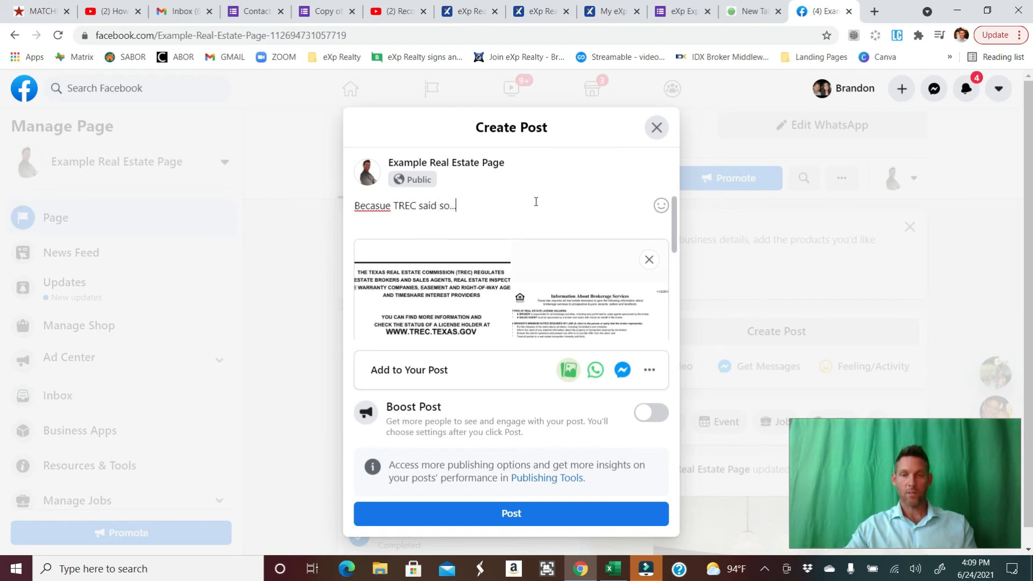
{"action": "right_click", "coordinate": [379, 206]}
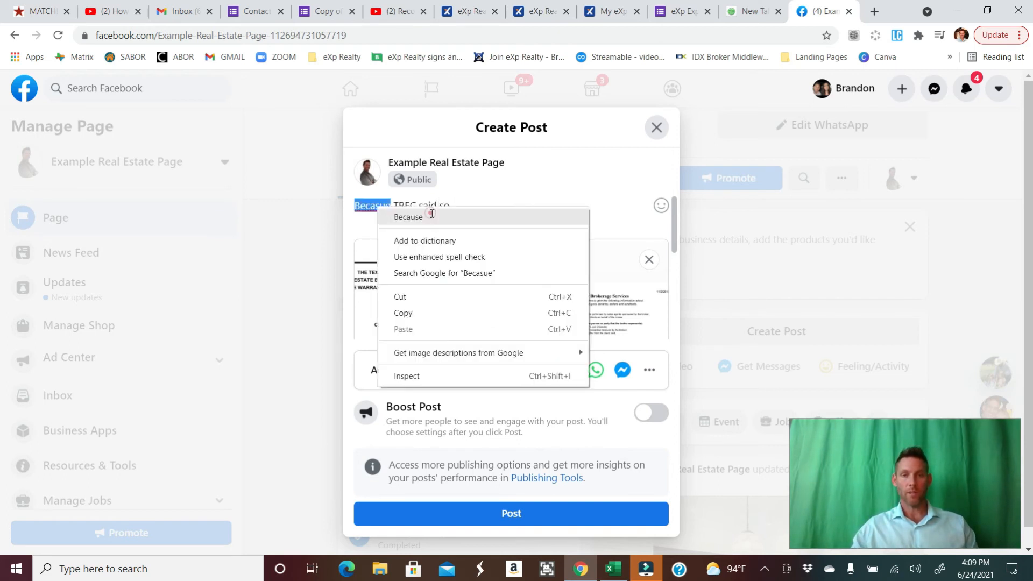
{"action": "left_click", "coordinate": [424, 217]}
{"action": "left_click", "coordinate": [481, 207]}
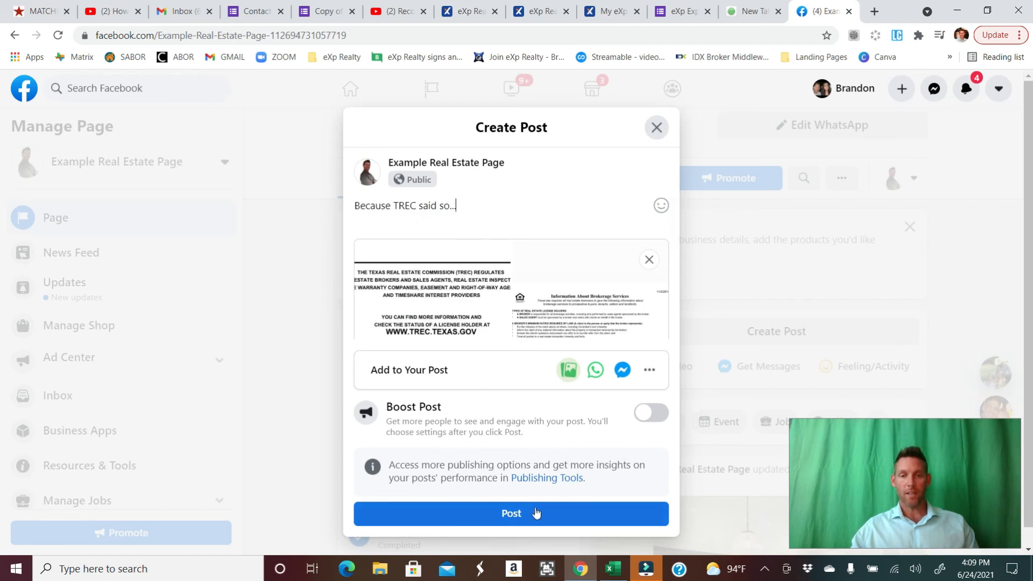
{"action": "left_click", "coordinate": [521, 514]}
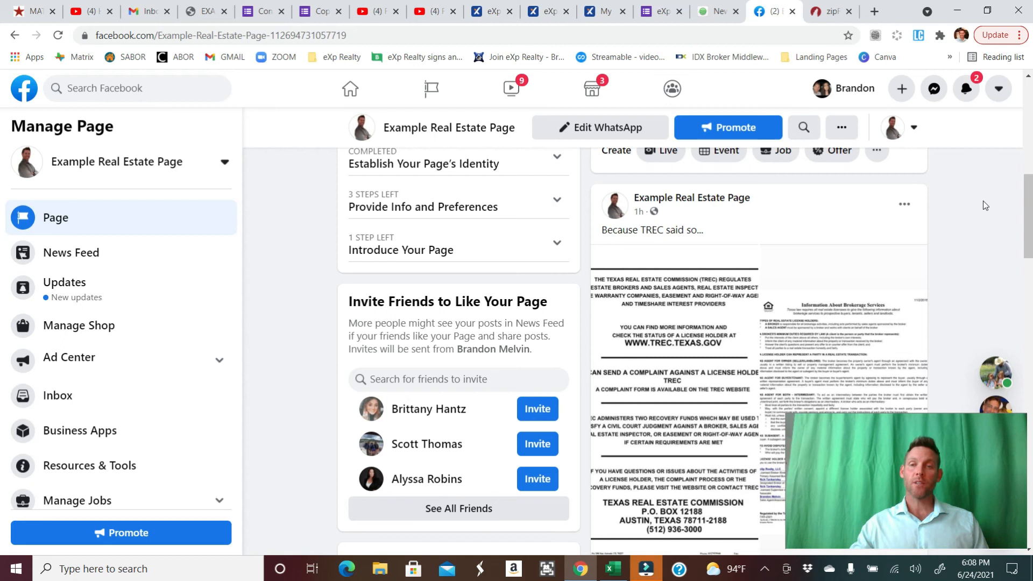
- Pin the new TREC post to the top of the page
{"action": "left_click", "coordinate": [902, 207]}
{"action": "left_click", "coordinate": [739, 384]}
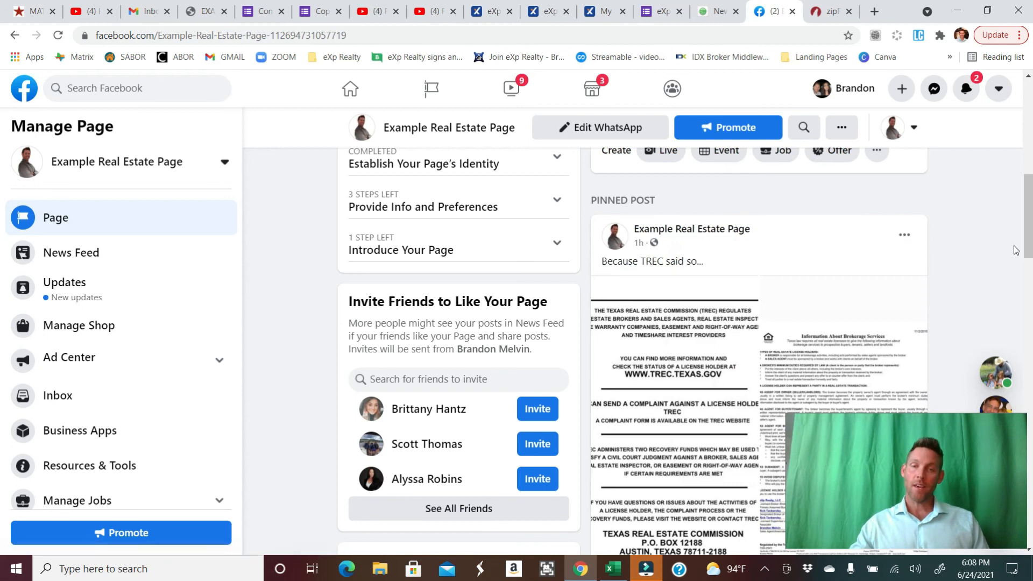